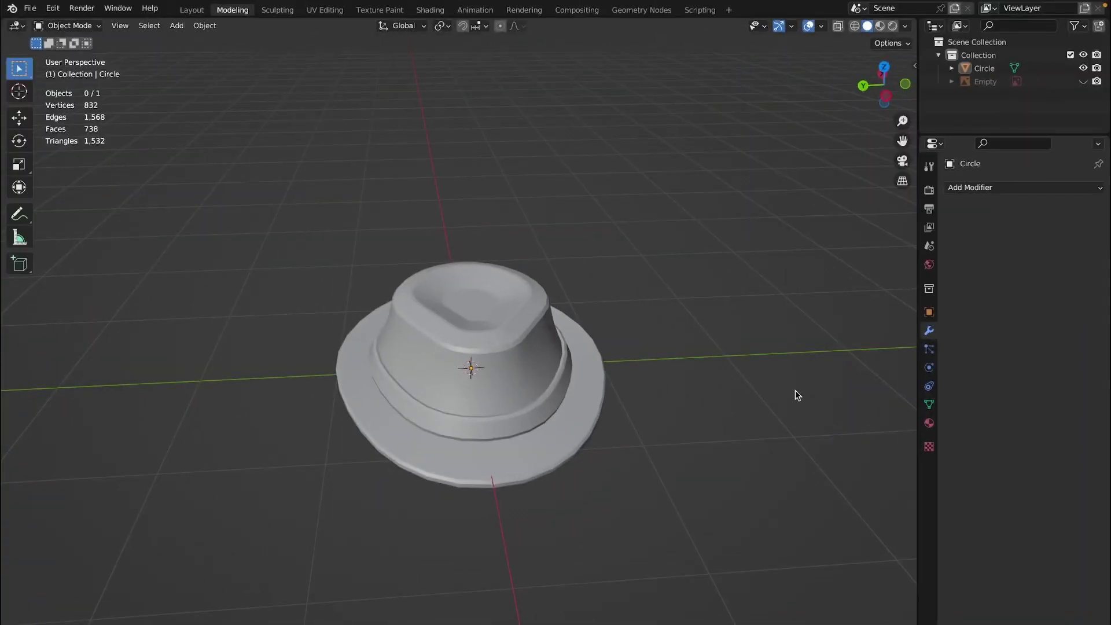
- Show the face orientation overlay in the viewport and put the hat mesh into Edit Mode
{"action": "left_click", "coordinate": [823, 24]}
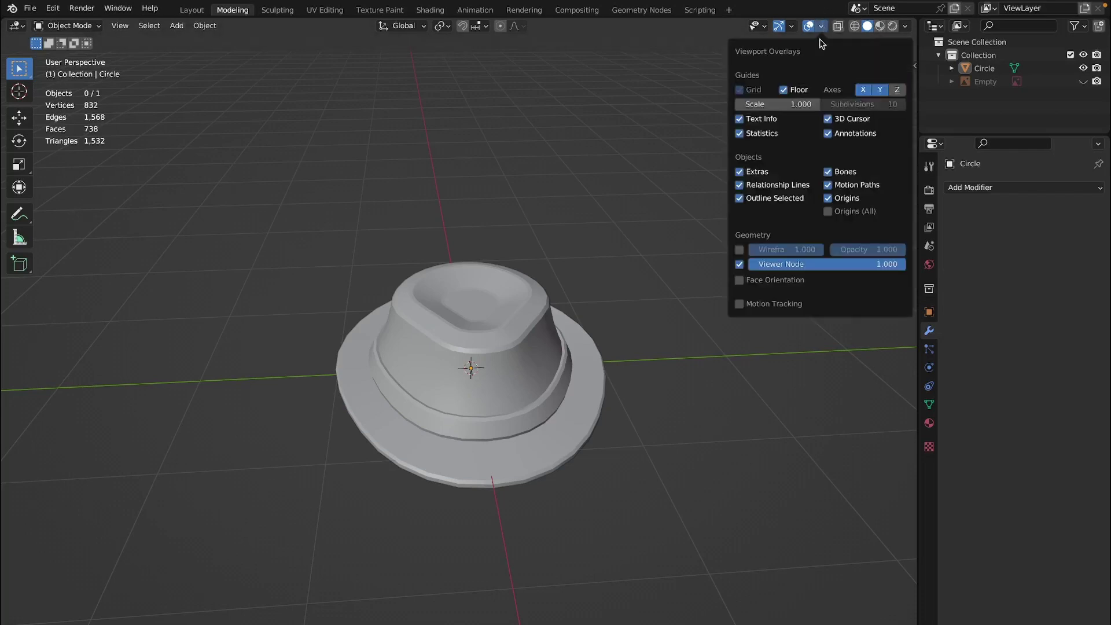
{"action": "left_click", "coordinate": [743, 281]}
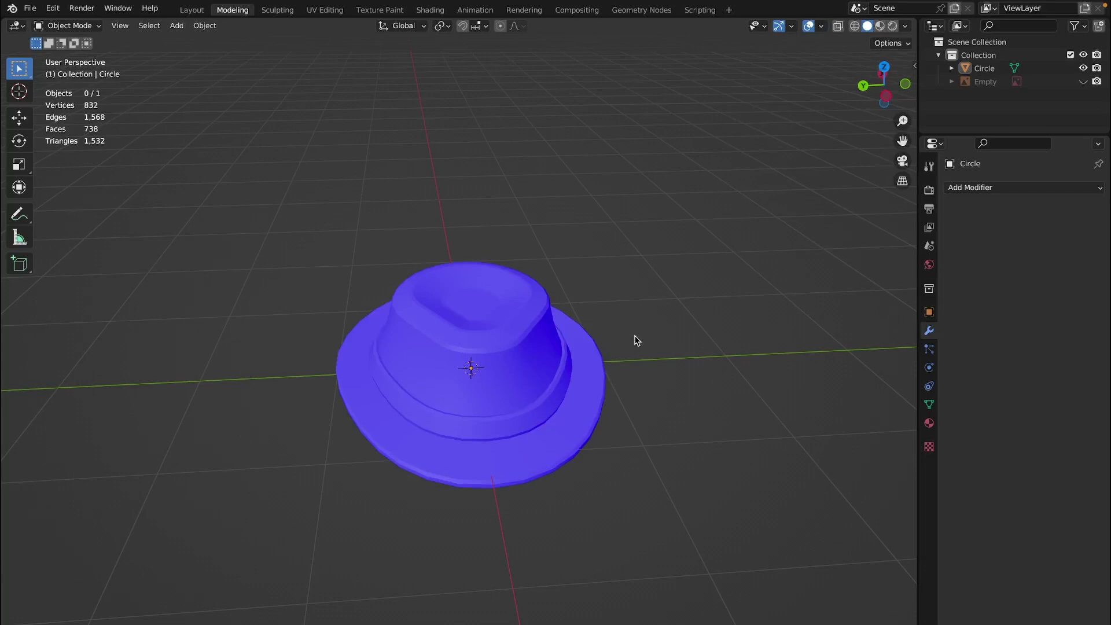
{"action": "left_click", "coordinate": [530, 373]}
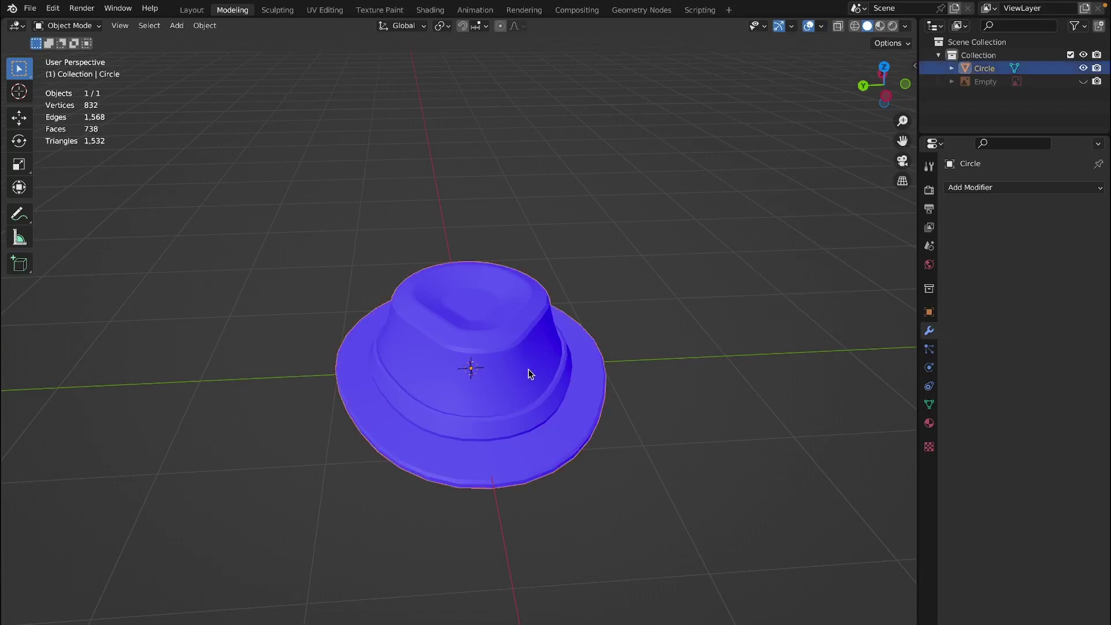
{"action": "key", "text": "Tab"}
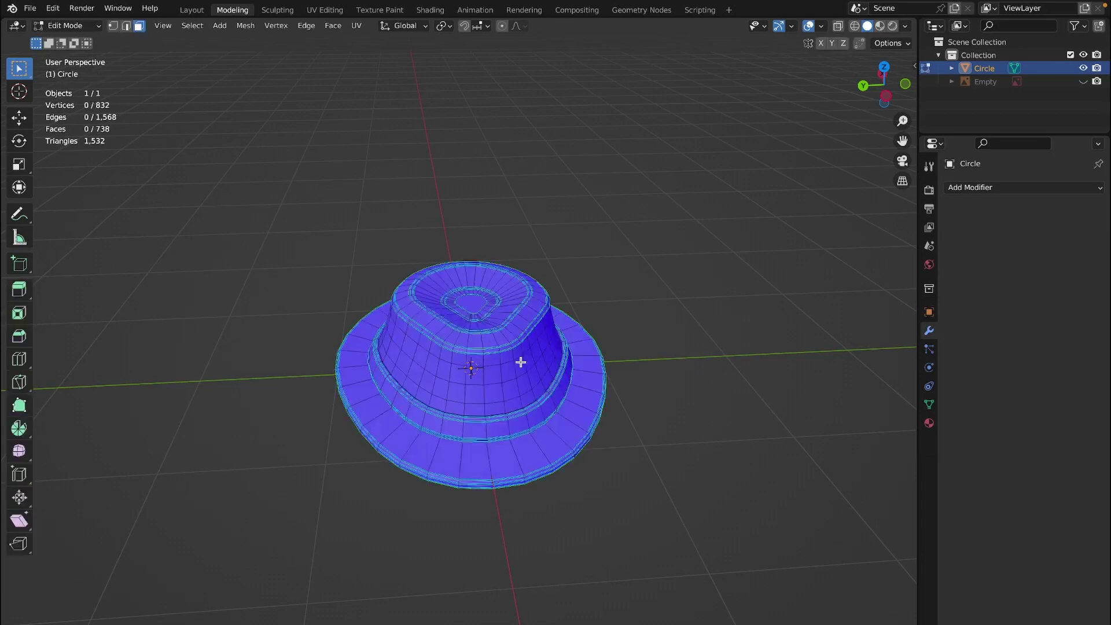
{"action": "scroll", "coordinate": [521, 362], "scroll_direction": "up", "scroll_amount": 5}
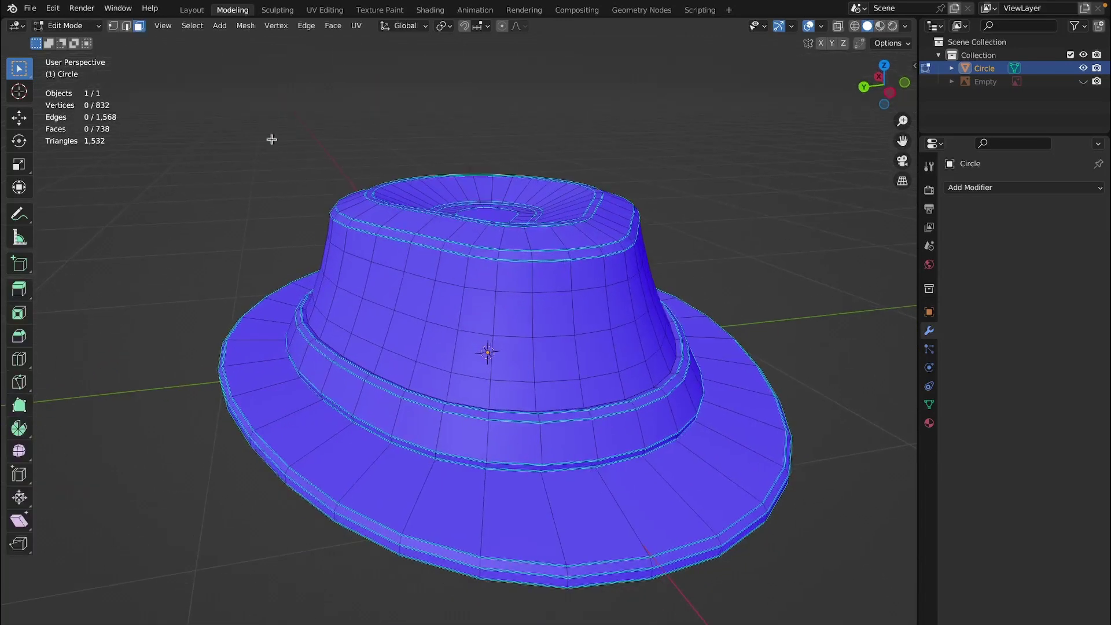
- Try recalculating the normals of two crown side faces with the Inside option on and off, and undo it
{"action": "left_click", "coordinate": [490, 371], "text": "shift"}
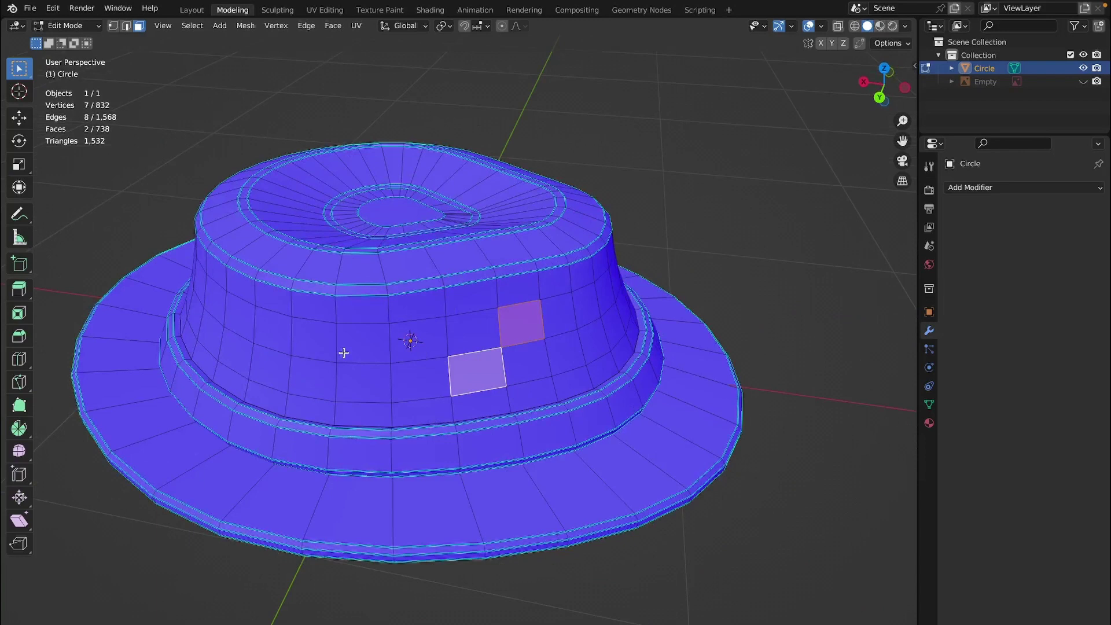
{"action": "key", "text": "shift+n"}
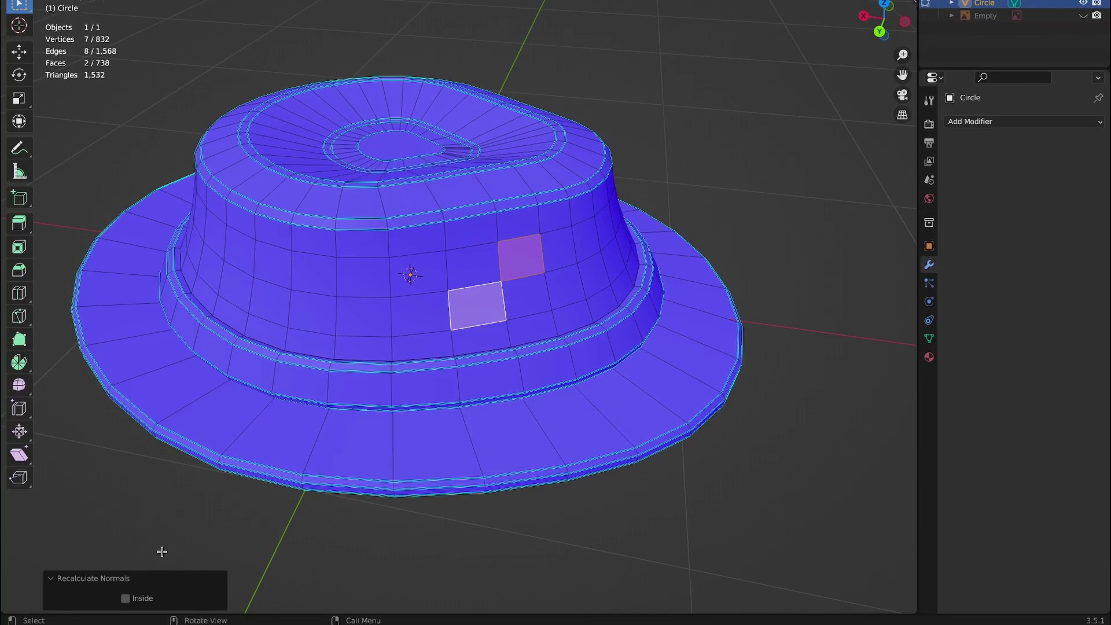
{"action": "left_click", "coordinate": [125, 599]}
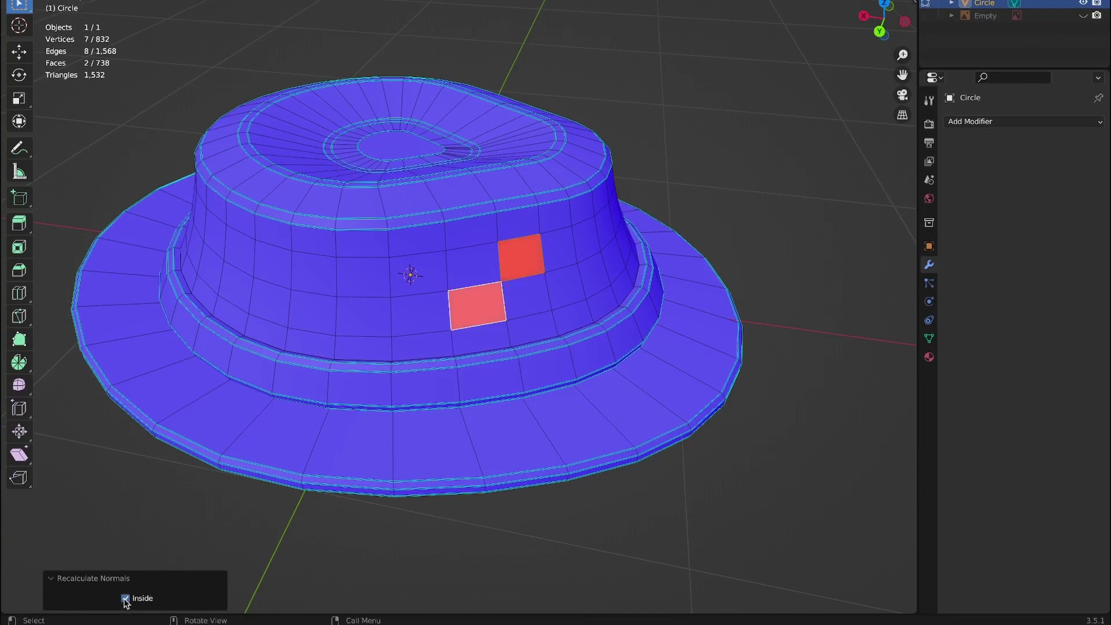
{"action": "left_click", "coordinate": [125, 599]}
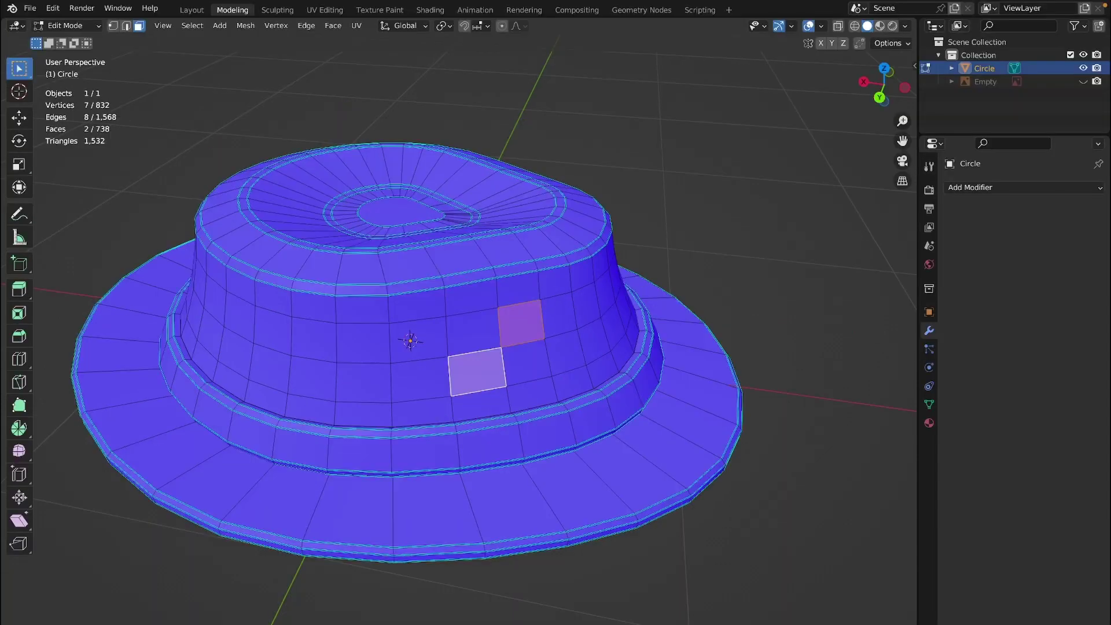
{"action": "key", "text": "ctrl+z"}
{"action": "key", "text": "ctrl+z"}
{"action": "left_click", "coordinate": [695, 177]}
- Turn off the face orientation overlay, return the hat to Object Mode and deselect it
{"action": "left_click", "coordinate": [822, 26]}
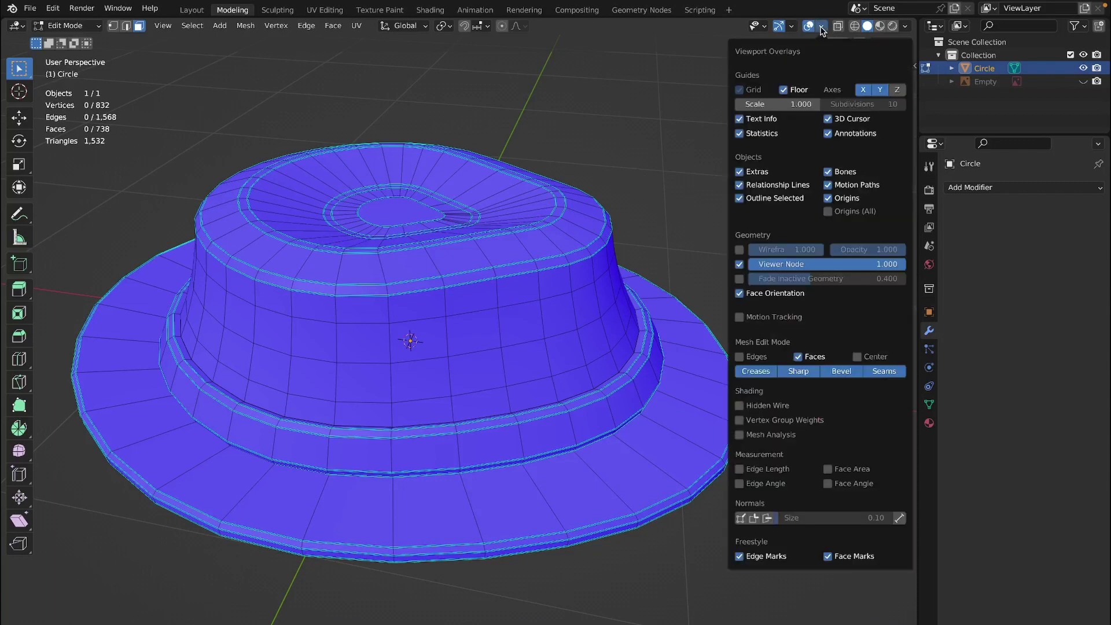
{"action": "left_click", "coordinate": [740, 294]}
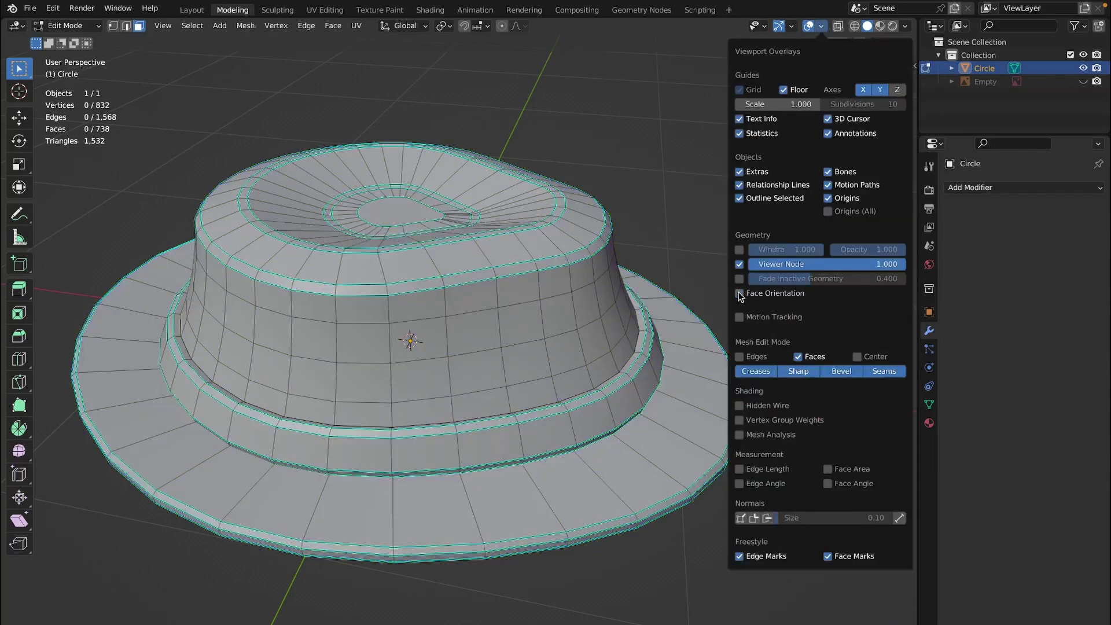
{"action": "key", "text": "Tab"}
{"action": "middle_click_drag", "start_coordinate": [692, 209], "coordinate": [692, 214]}
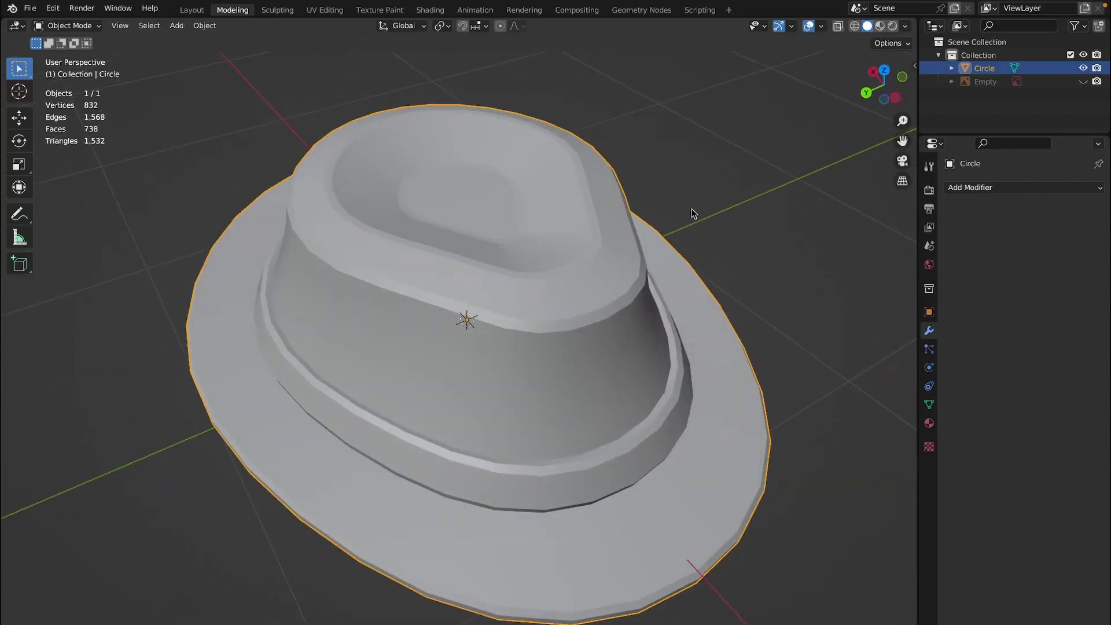
{"action": "scroll", "coordinate": [692, 213], "scroll_direction": "down", "scroll_amount": 6}
{"action": "scroll", "coordinate": [692, 208], "scroll_direction": "up", "scroll_amount": 3}
{"action": "scroll", "coordinate": [692, 208], "scroll_direction": "down", "scroll_amount": 2}
{"action": "left_click", "coordinate": [604, 231]}
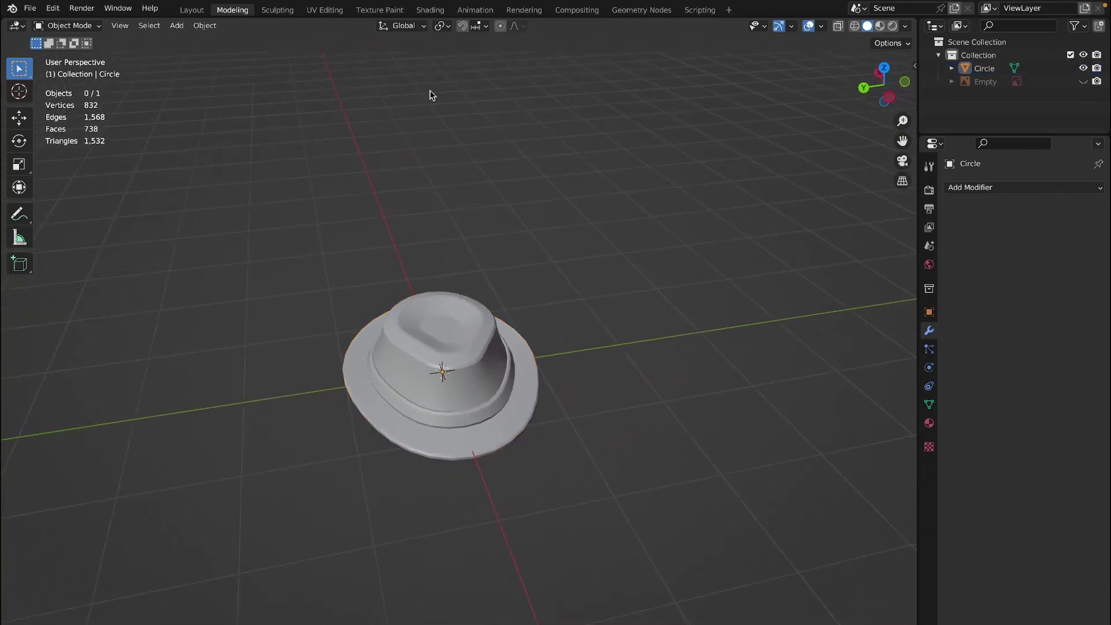
- Switch to the UV Editing workspace and open the colour palette image 387359c5580f06c08c266126b3b46db47e48ba44.png
{"action": "left_click", "coordinate": [326, 10]}
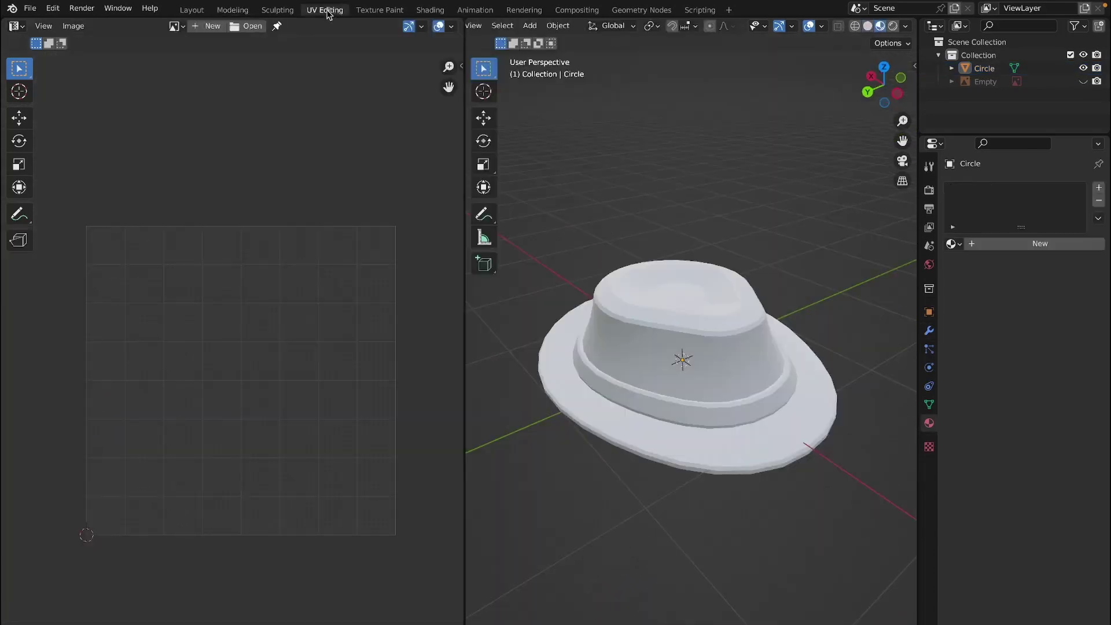
{"action": "left_click", "coordinate": [252, 27]}
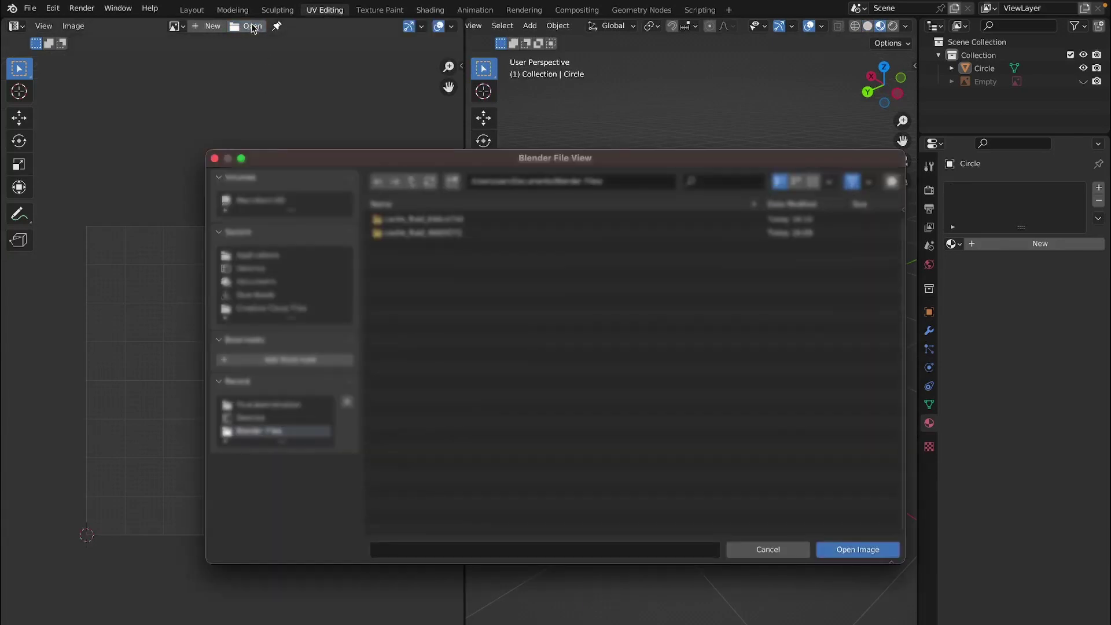
{"action": "left_click", "coordinate": [282, 268]}
{"action": "scroll", "coordinate": [431, 433], "scroll_direction": "down", "scroll_amount": 1}
{"action": "double_click", "coordinate": [431, 433]}
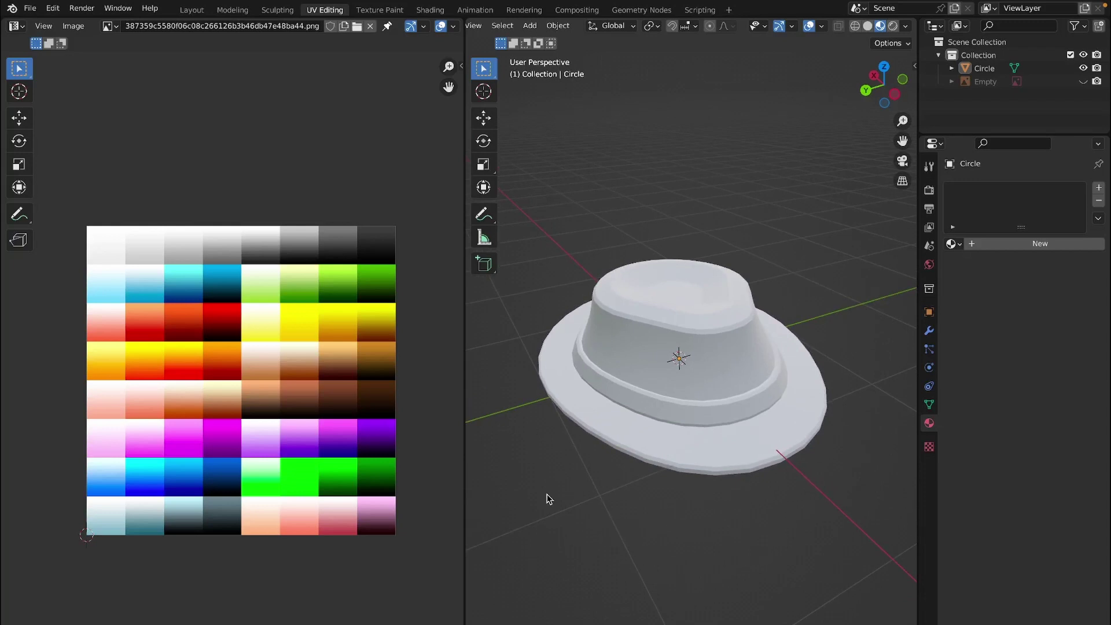
- Put the hat into Edit Mode and select the full band around the crown, including its narrow edge loops
{"action": "left_click", "coordinate": [675, 338]}
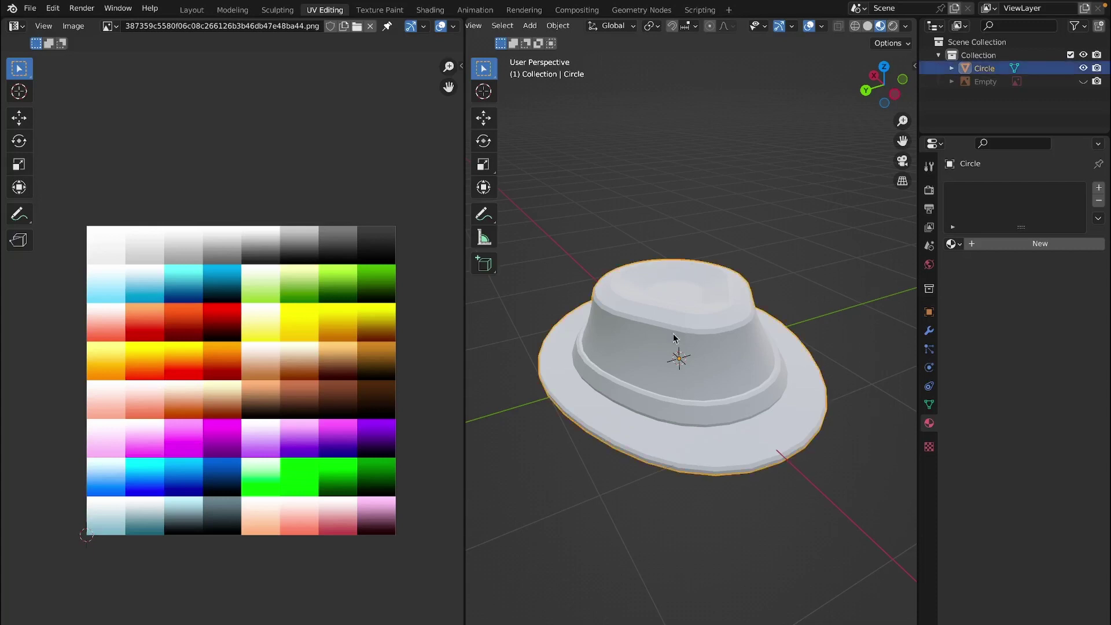
{"action": "key", "text": "Tab"}
{"action": "scroll", "coordinate": [674, 336], "scroll_direction": "up", "scroll_amount": 4}
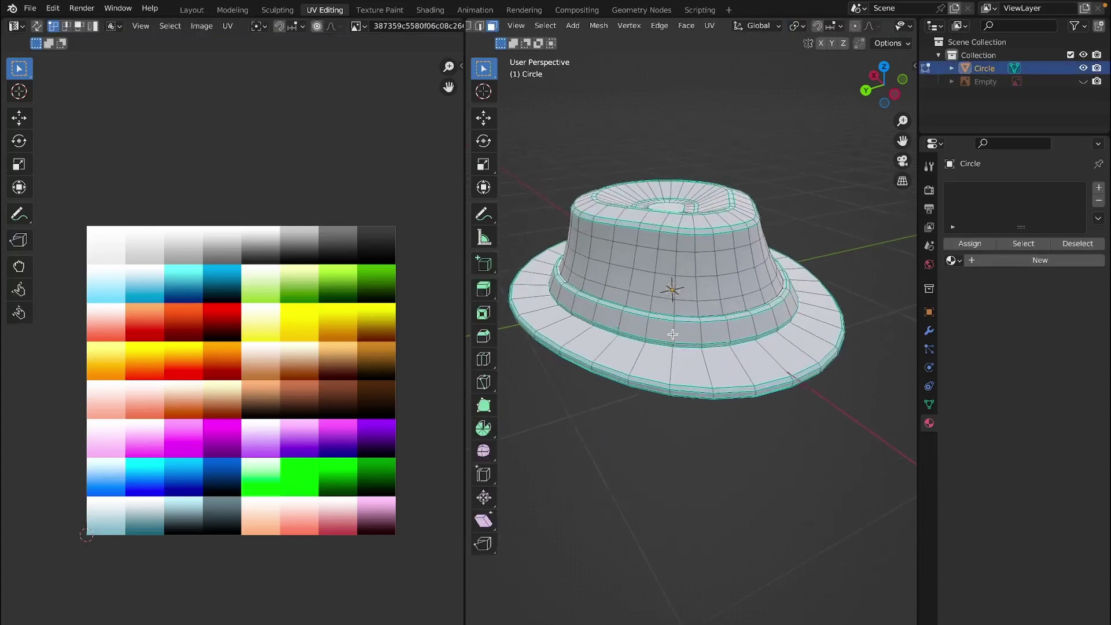
{"action": "scroll", "coordinate": [672, 335], "scroll_direction": "up", "scroll_amount": 3}
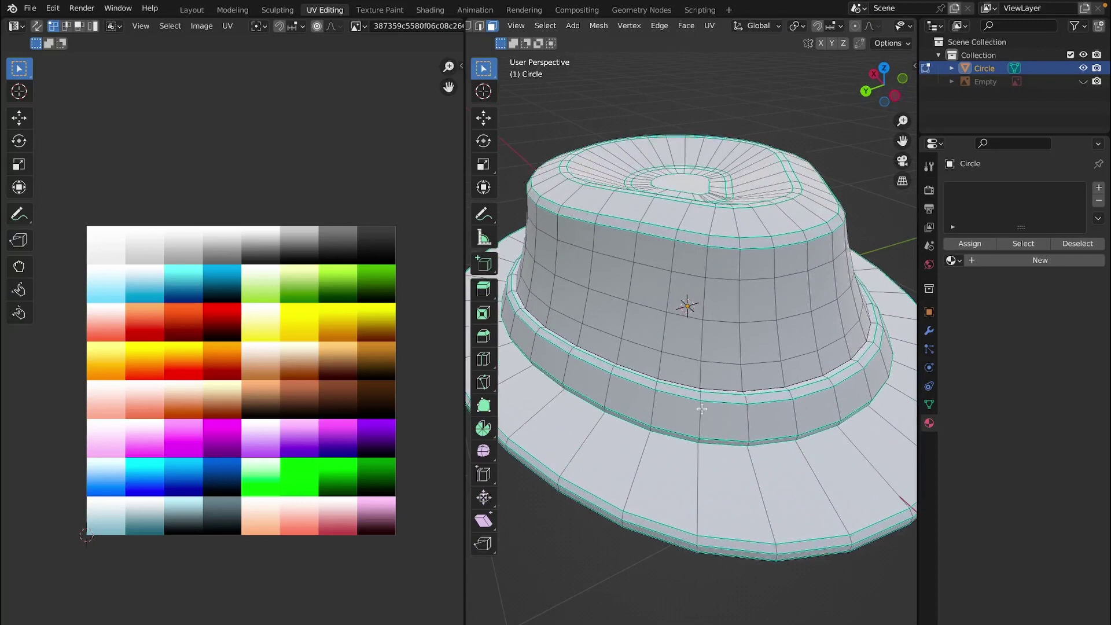
{"action": "middle_click_drag", "start_coordinate": [702, 409], "coordinate": [666, 365]}
{"action": "left_click", "coordinate": [654, 387]}
{"action": "left_click", "coordinate": [666, 365], "text": "alt"}
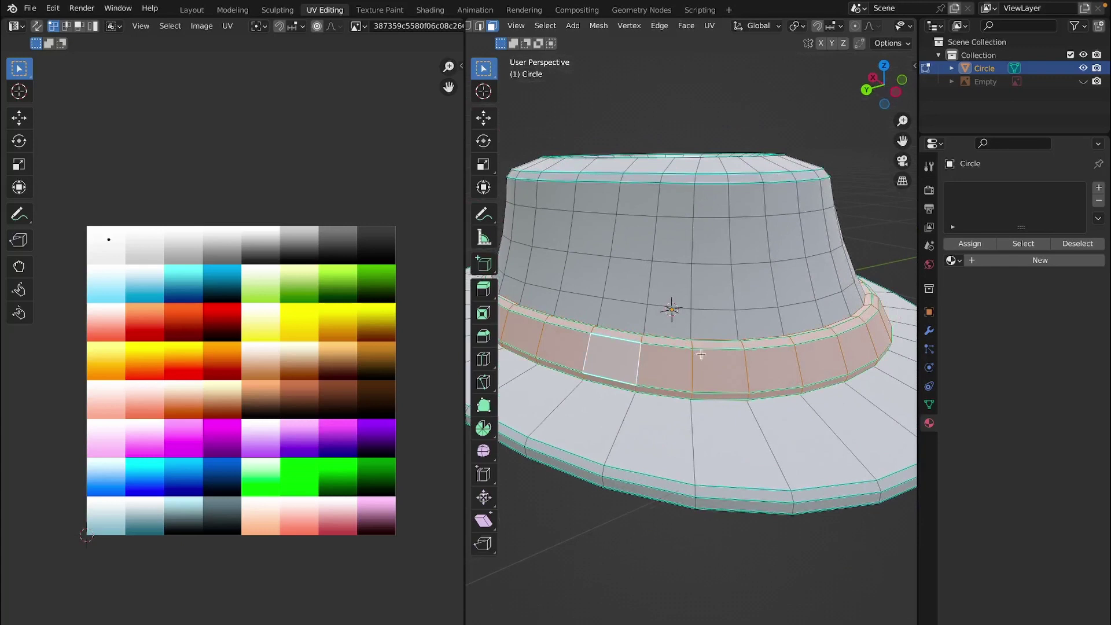
{"action": "key", "text": "g"}
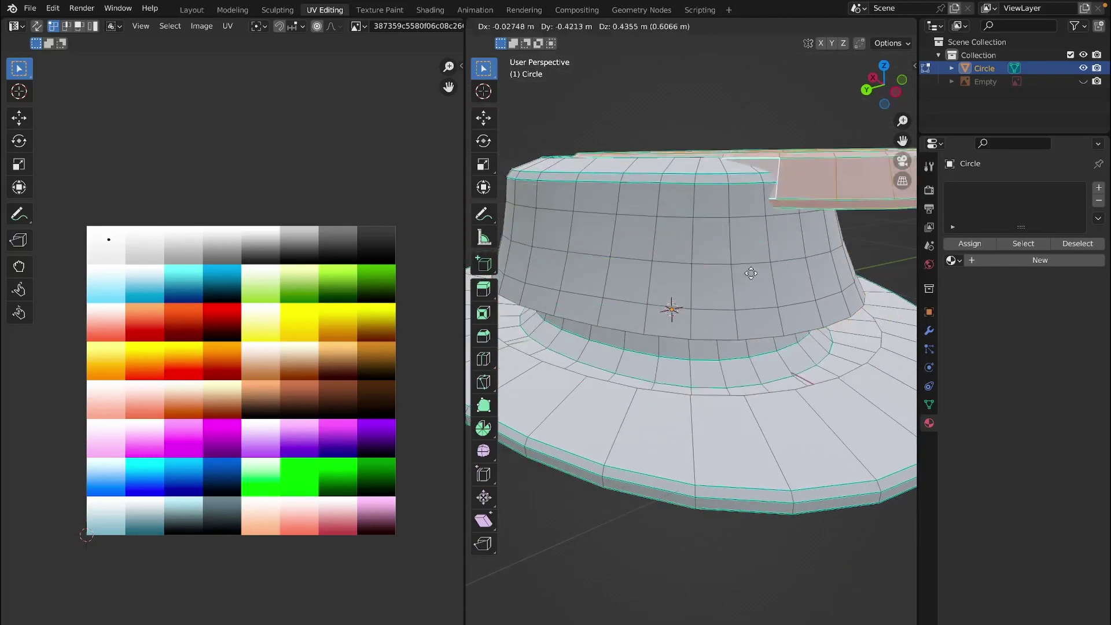
{"action": "right_click", "coordinate": [707, 314]}
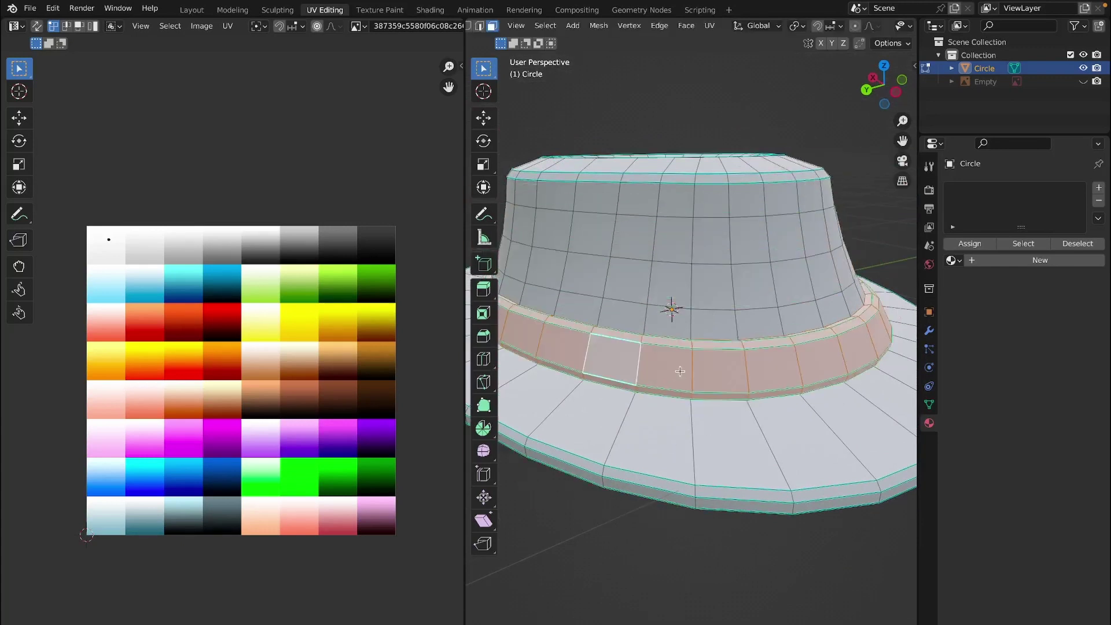
{"action": "key", "text": "u"}
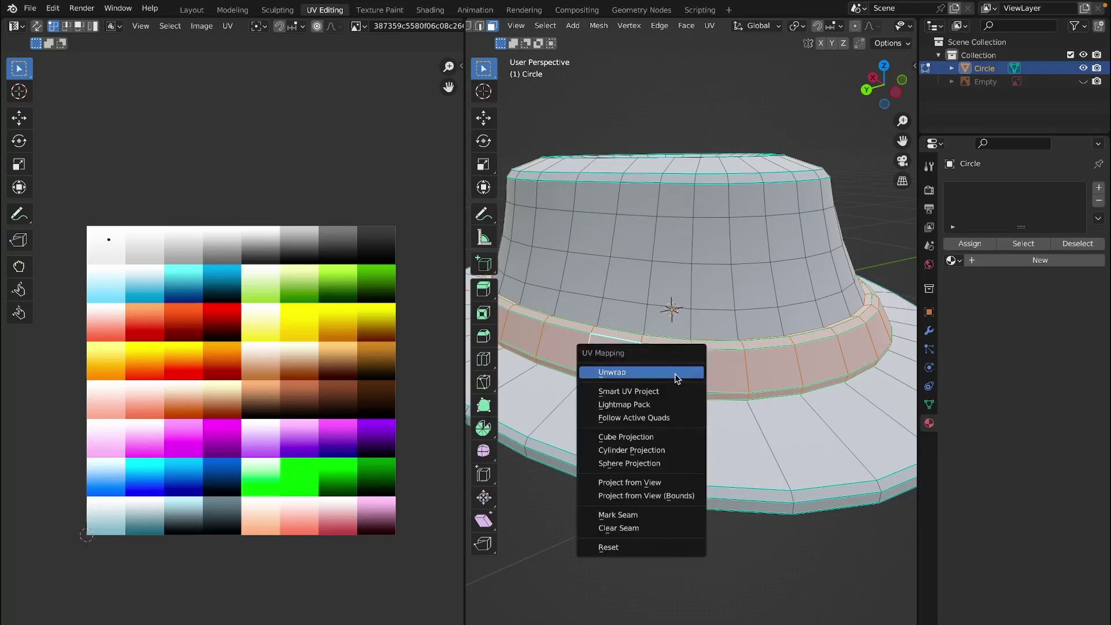
{"action": "left_click", "coordinate": [673, 374]}
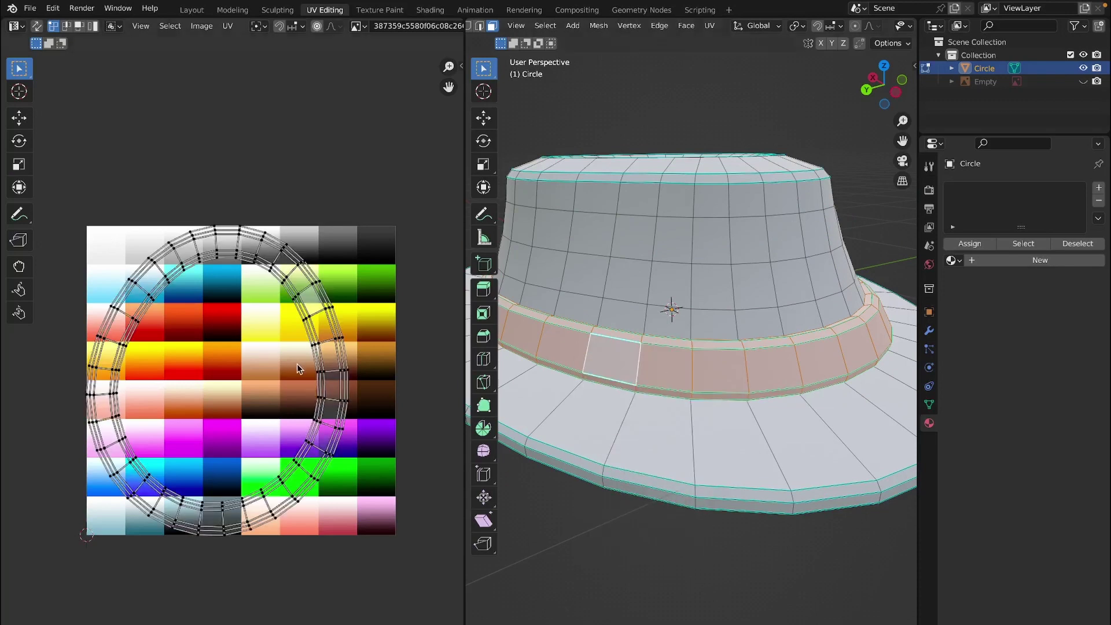
{"action": "key", "text": "ctrl+z"}
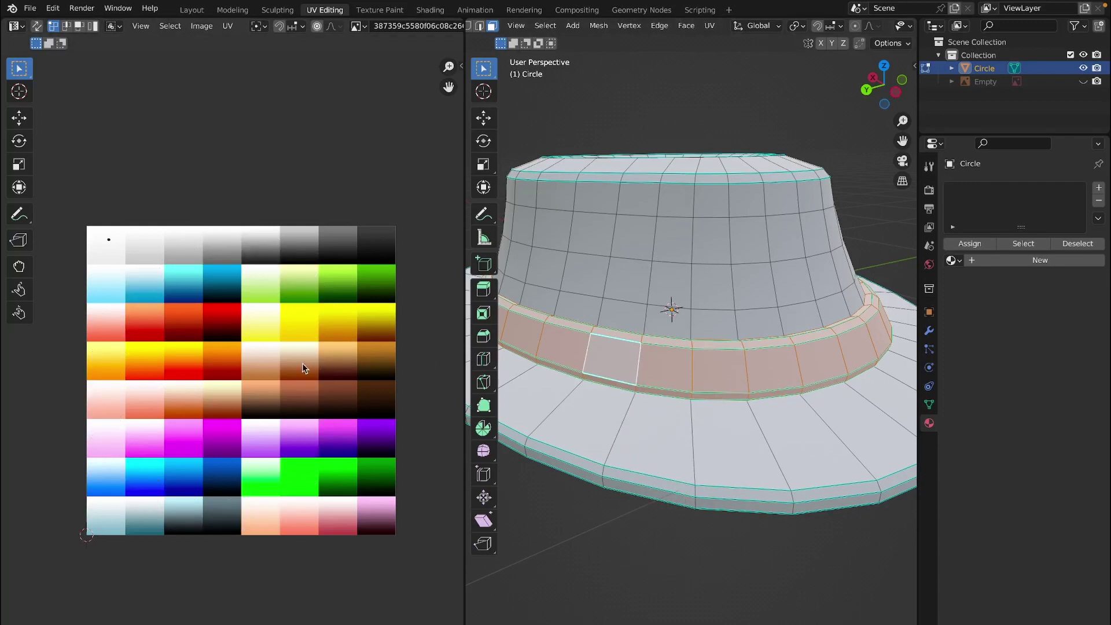
- Unwrap the selected band faces with the standard Unwrap method
{"action": "key", "text": "u"}
{"action": "left_click", "coordinate": [302, 364]}
{"action": "key", "text": "u"}
{"action": "left_click", "coordinate": [704, 305]}
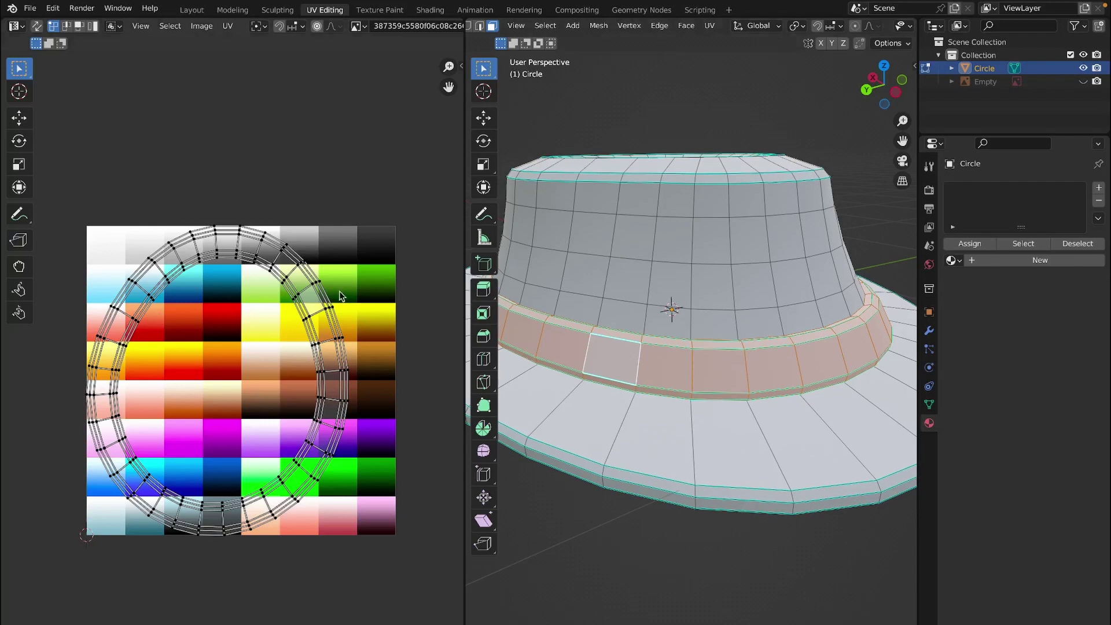
- Scale all the band's UVs to 0 and move them onto the white swatch in the palette's first row
{"action": "key", "text": "a"}
{"action": "key", "text": "s"}
{"action": "key", "text": "0"}
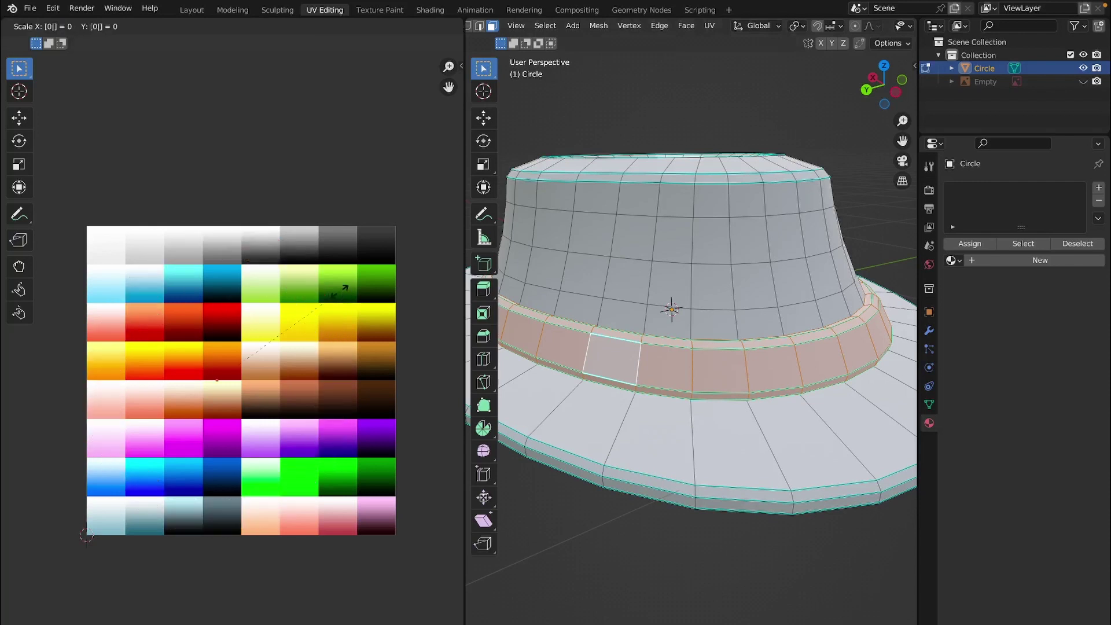
{"action": "key", "text": "Return"}
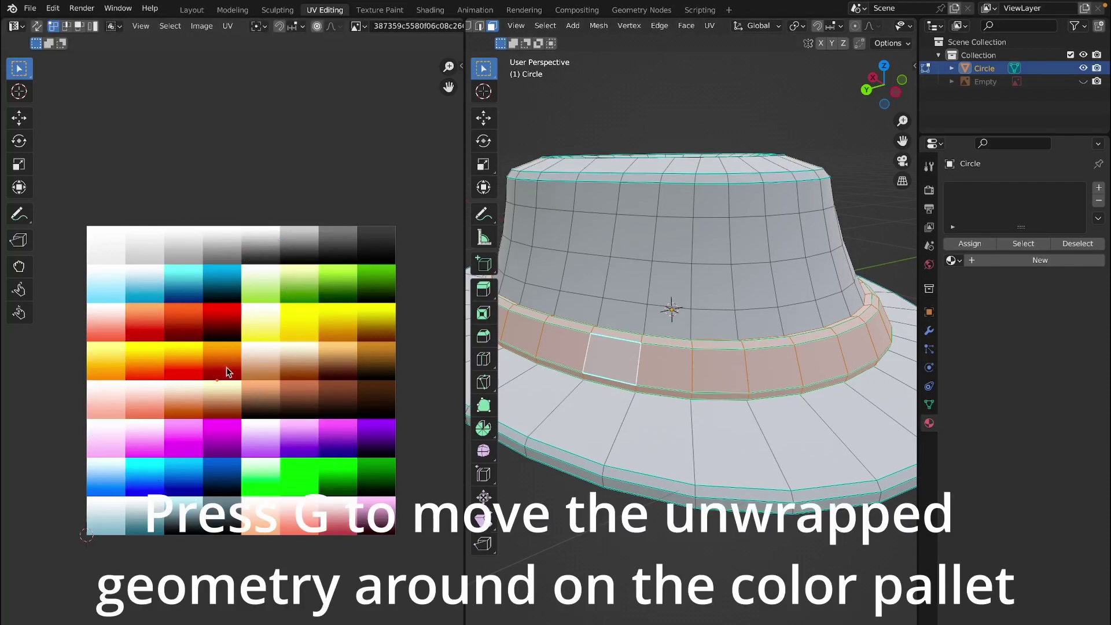
{"action": "key", "text": "g"}
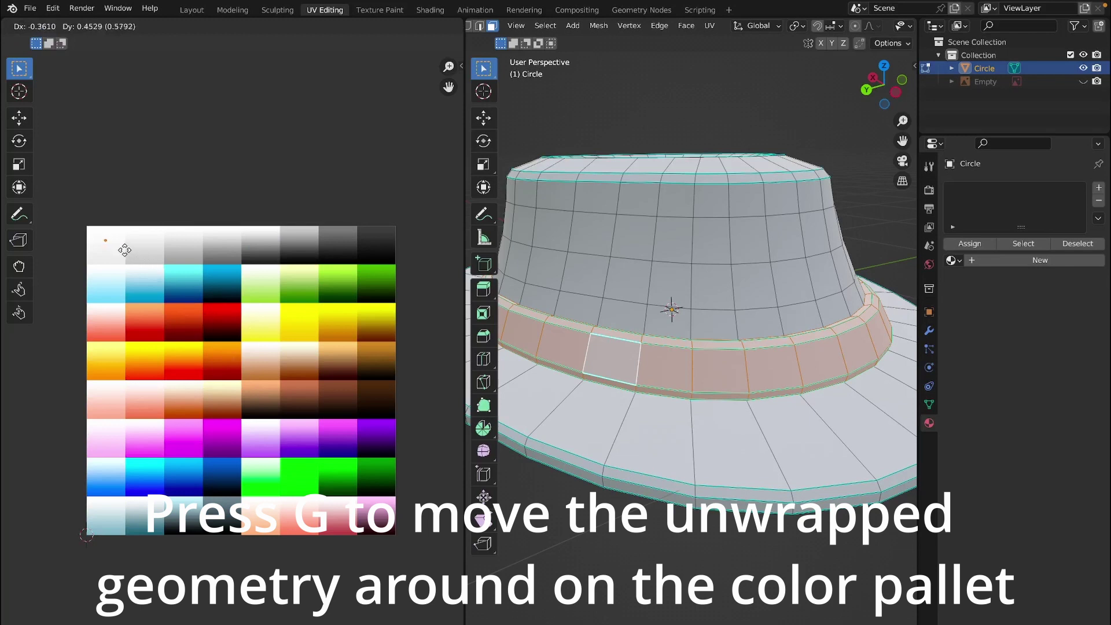
{"action": "left_click", "coordinate": [124, 250]}
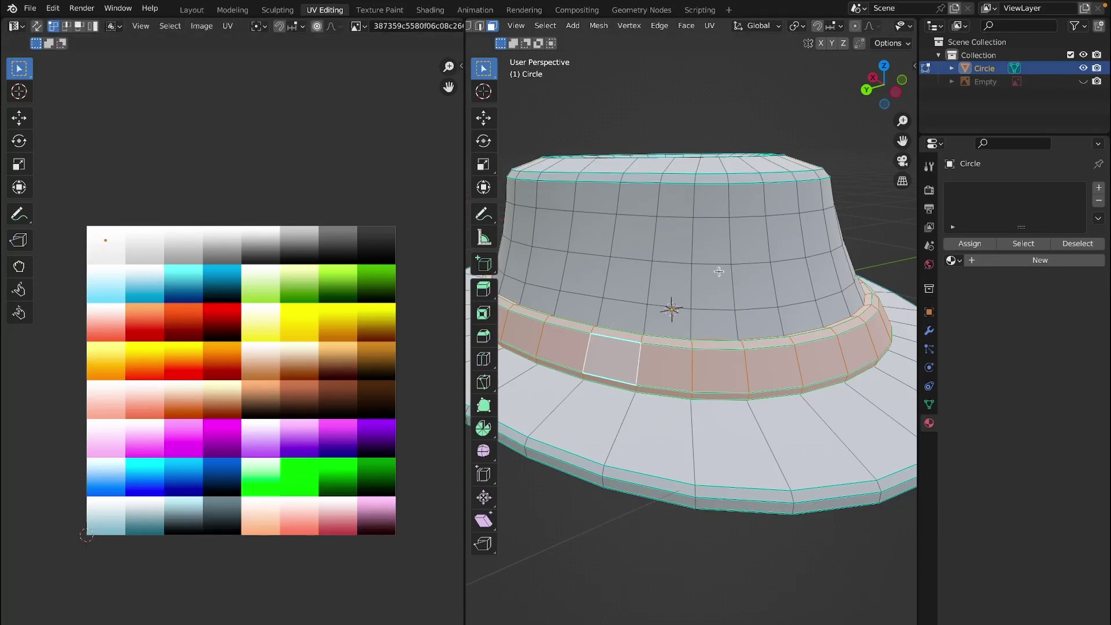
- Invert the selection to the crown and brim faces and unwrap them
{"action": "key", "text": "ctrl+i"}
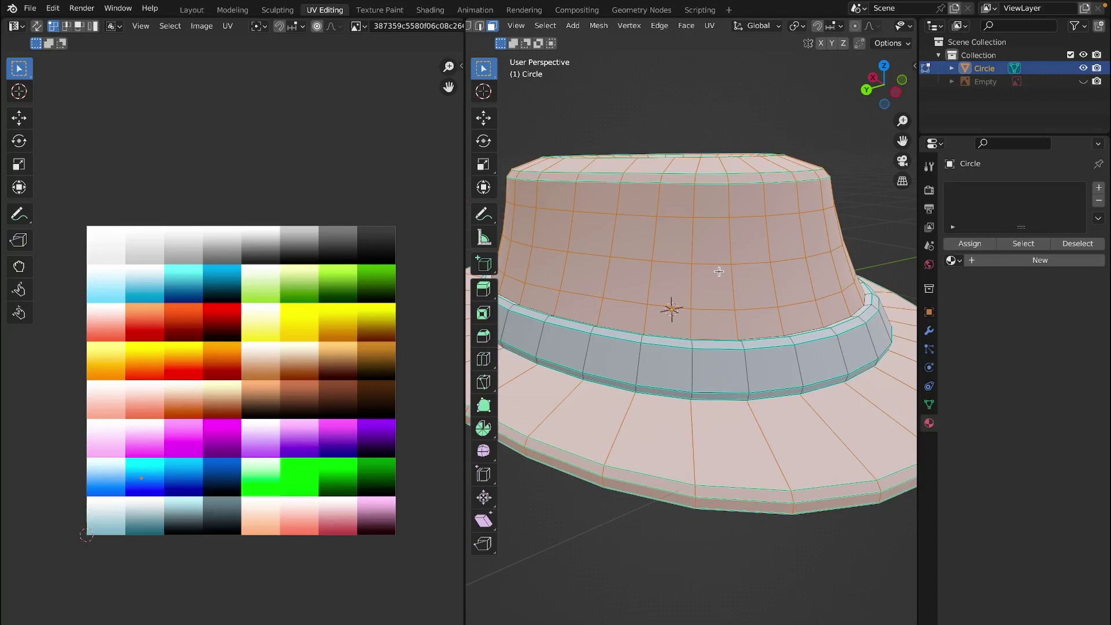
{"action": "key", "text": "u"}
{"action": "left_click", "coordinate": [721, 276]}
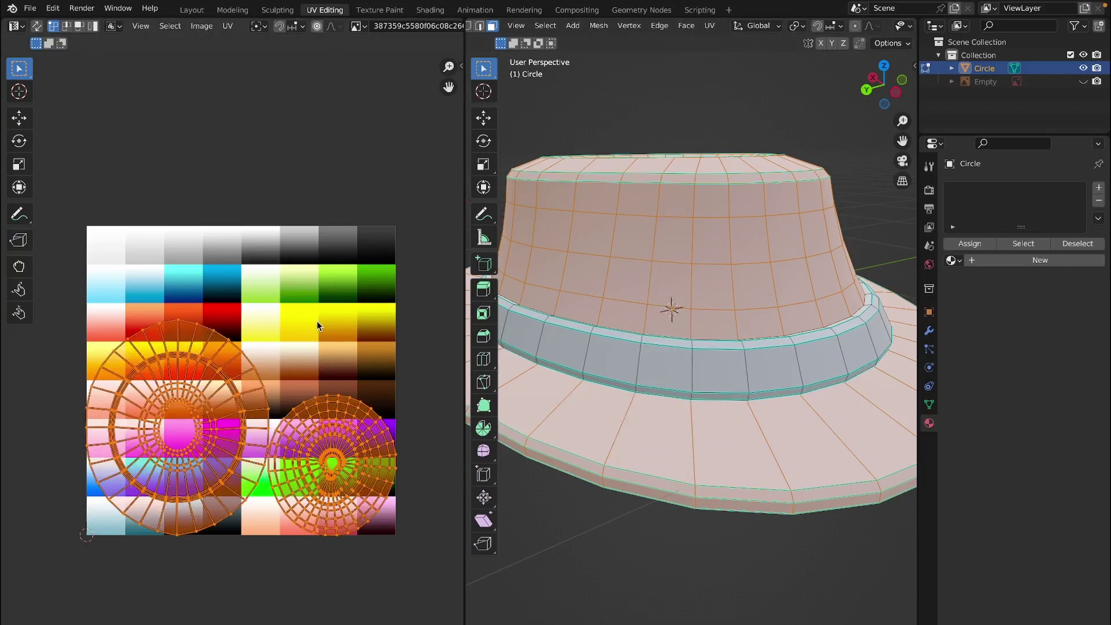
- Scale the crown and brim UVs to 0 and move them onto the bright blue swatch in the palette's seventh row
{"action": "key", "text": "s"}
{"action": "key", "text": "0"}
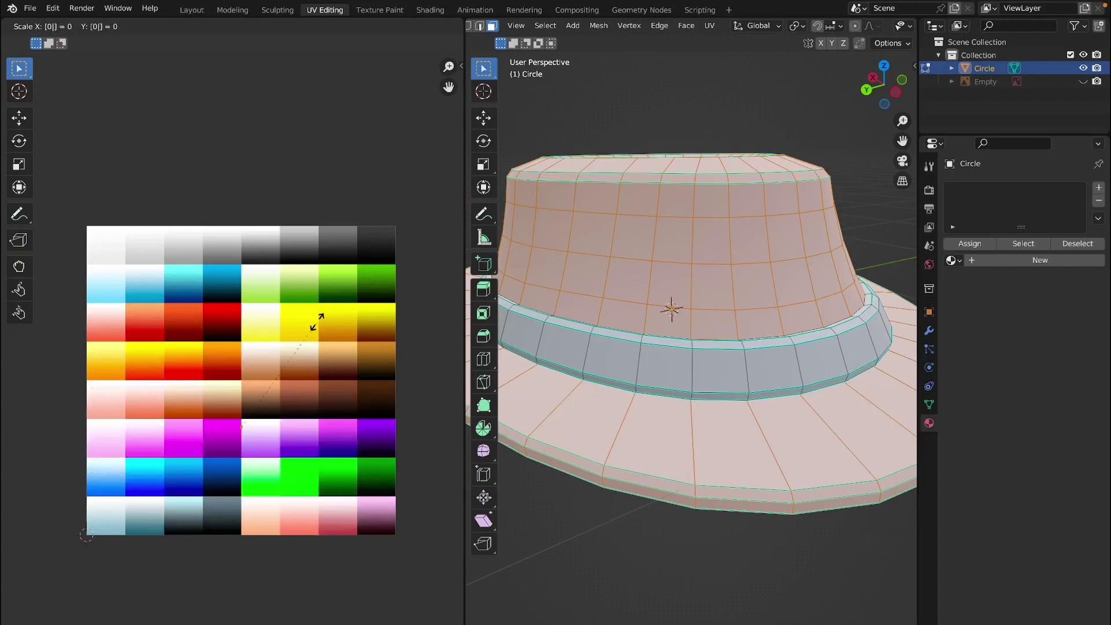
{"action": "key", "text": "g"}
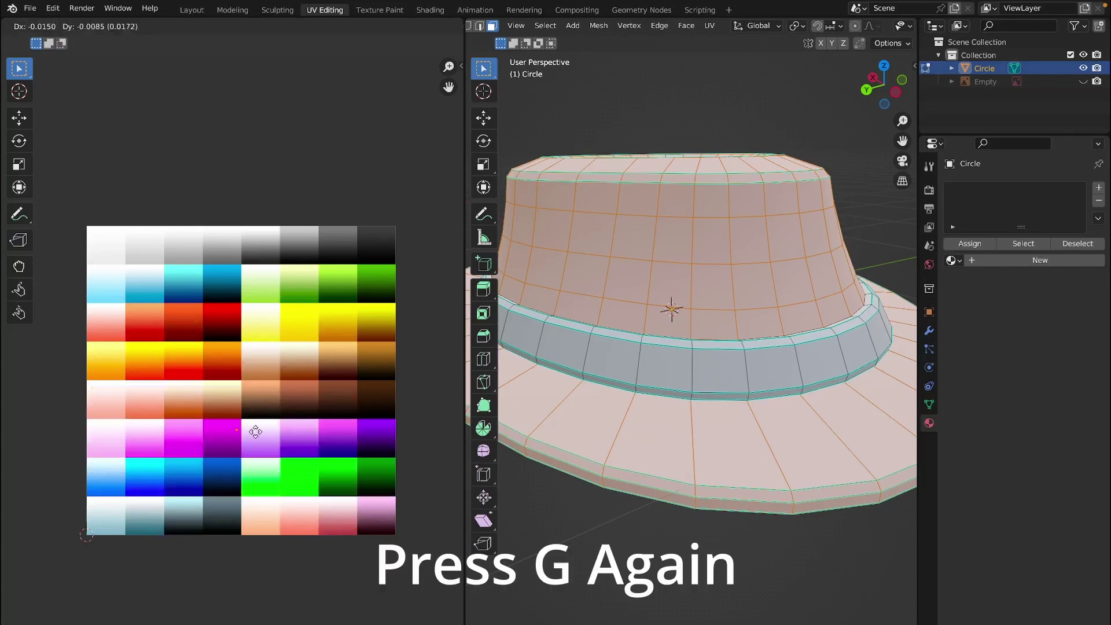
{"action": "left_click", "coordinate": [185, 473]}
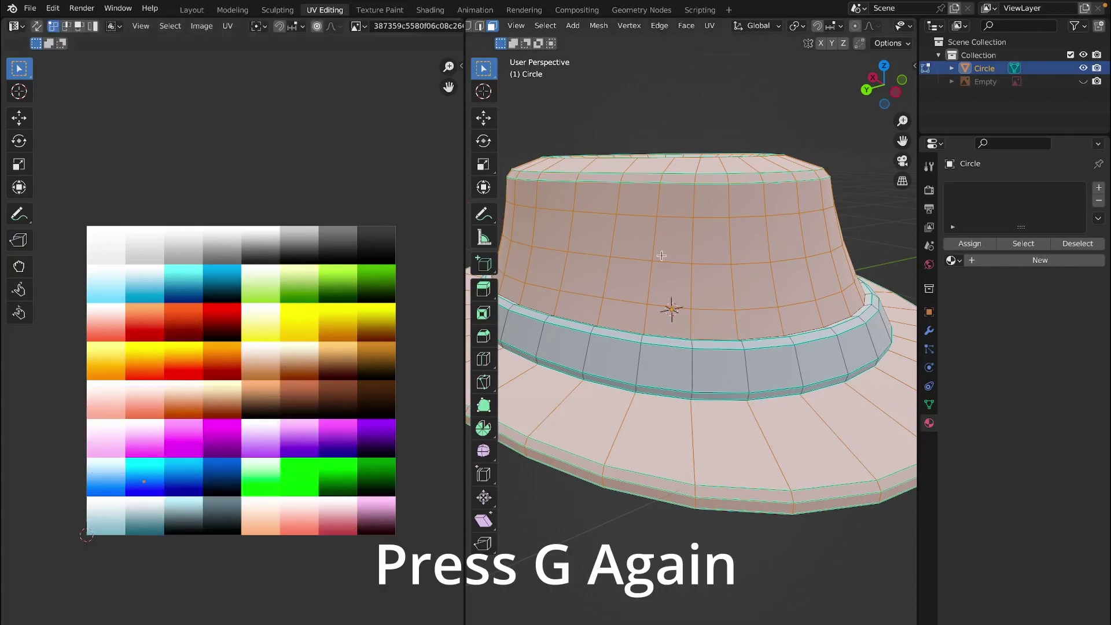
- Switch the viewport to Material Preview shading and return the hat from Edit Mode to Object Mode
{"action": "middle_click_drag", "start_coordinate": [648, 284], "coordinate": [645, 288]}
{"action": "scroll", "coordinate": [645, 287], "scroll_direction": "down", "scroll_amount": 3}
{"action": "left_click", "coordinate": [738, 169]}
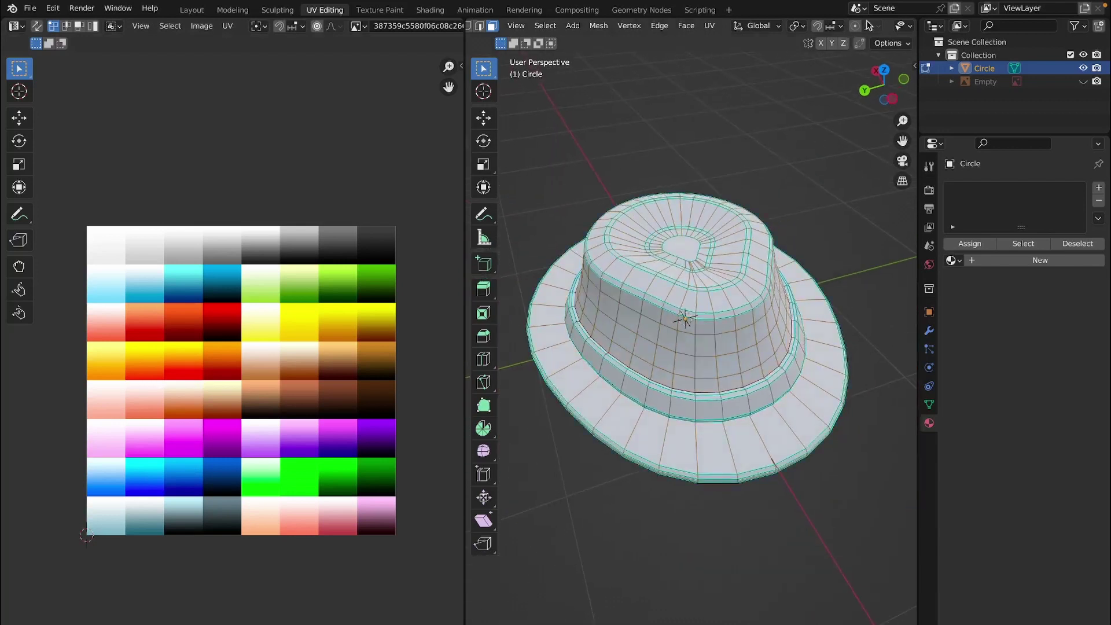
{"action": "scroll", "coordinate": [868, 26], "scroll_direction": "down", "scroll_amount": 5}
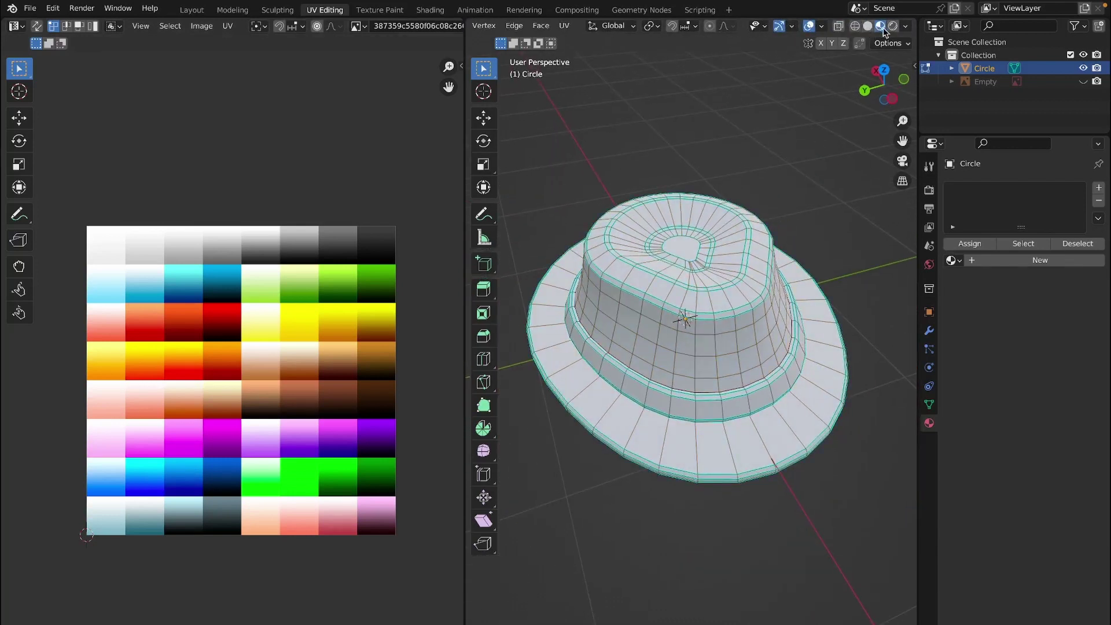
{"action": "key", "text": "Tab"}
{"action": "scroll", "coordinate": [790, 197], "scroll_direction": "up", "scroll_amount": 4}
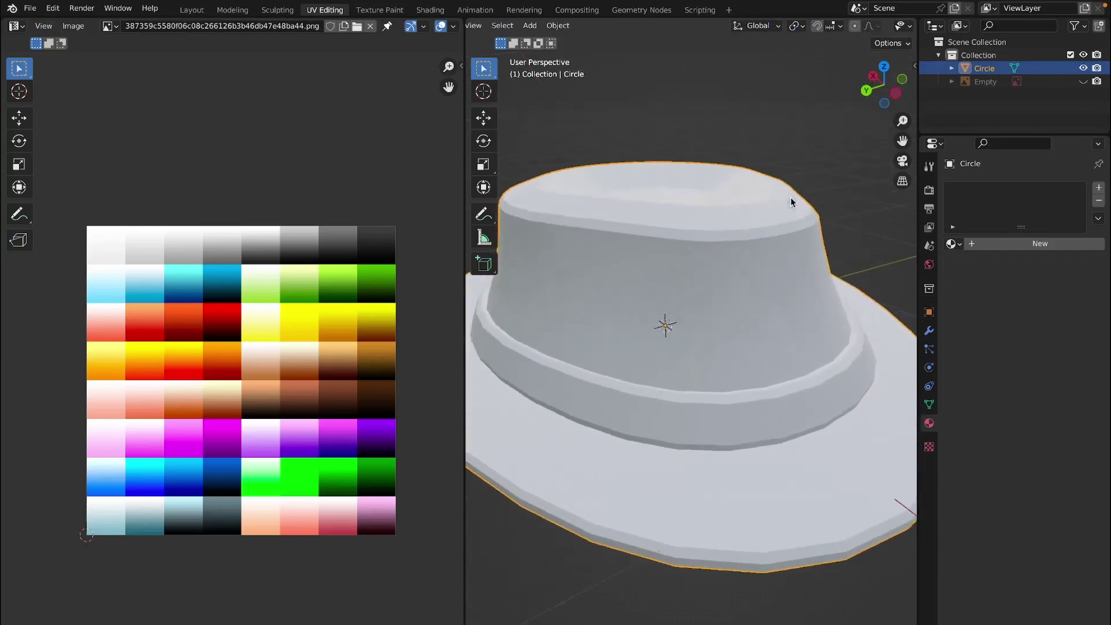
{"action": "scroll", "coordinate": [790, 197], "scroll_direction": "down", "scroll_amount": 4}
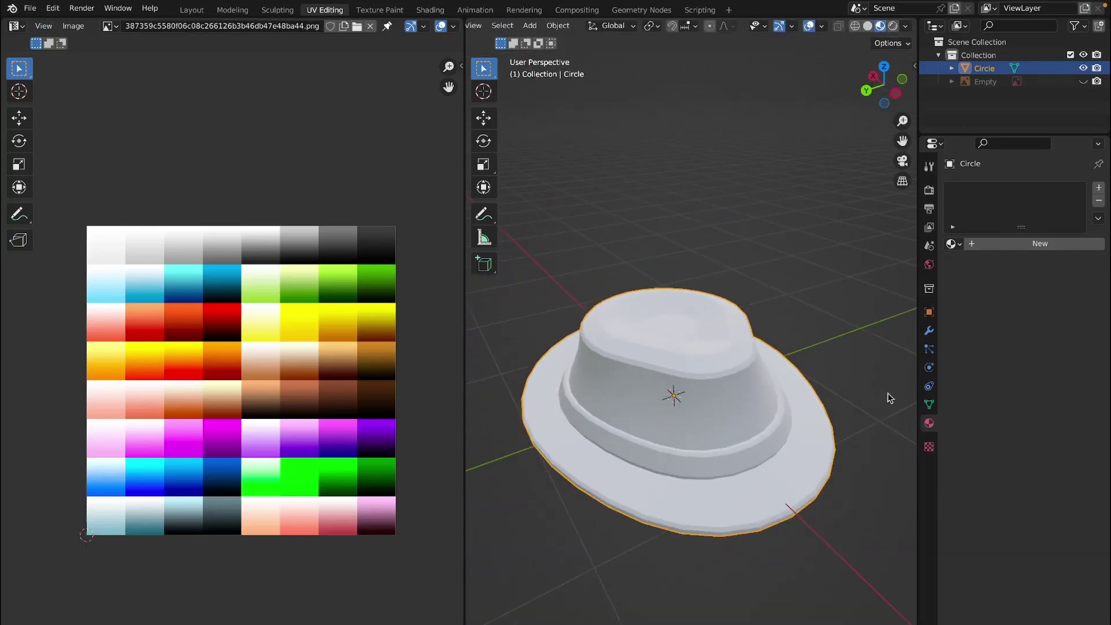
- Give the hat a new material with an Image Texture as its base colour, using the colour palette PNG
{"action": "left_click", "coordinate": [789, 287]}
{"action": "left_click", "coordinate": [743, 368]}
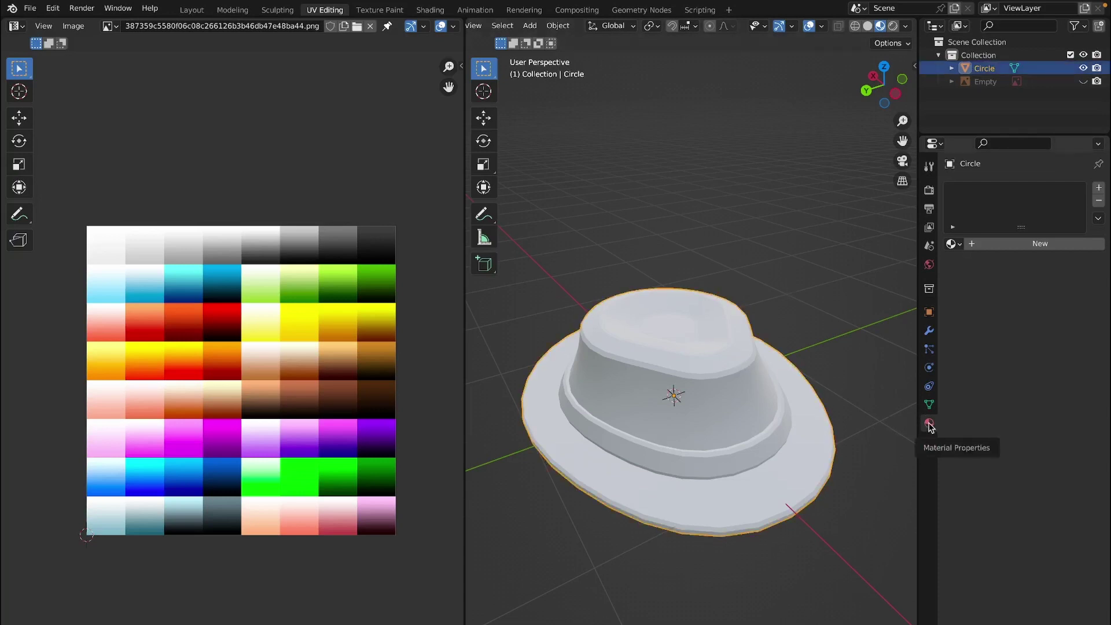
{"action": "left_click", "coordinate": [1039, 243]}
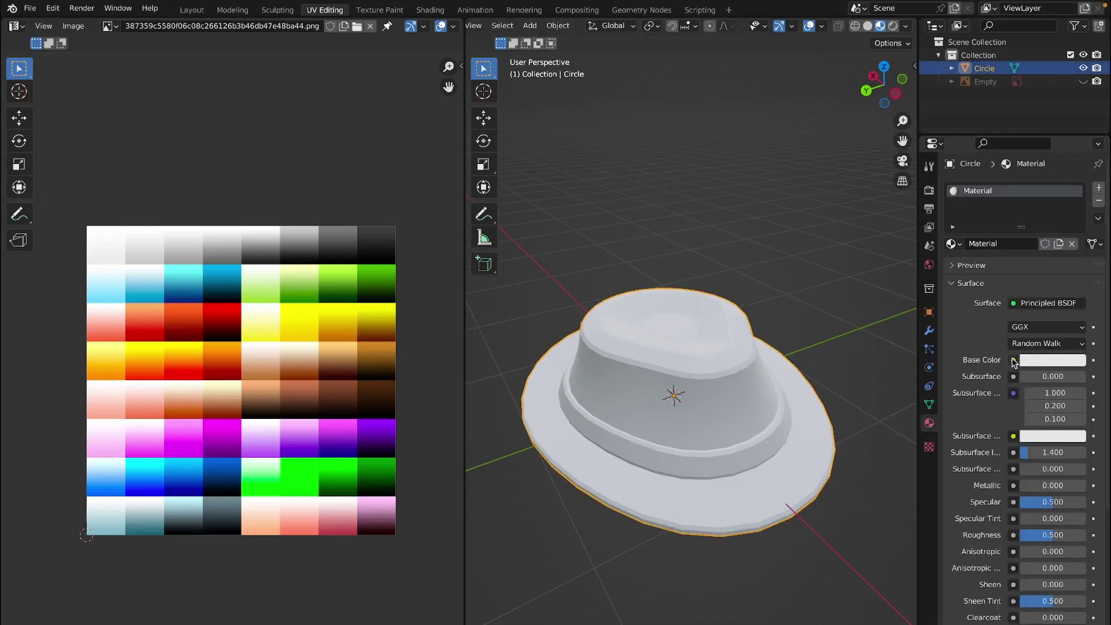
{"action": "left_click", "coordinate": [1014, 360]}
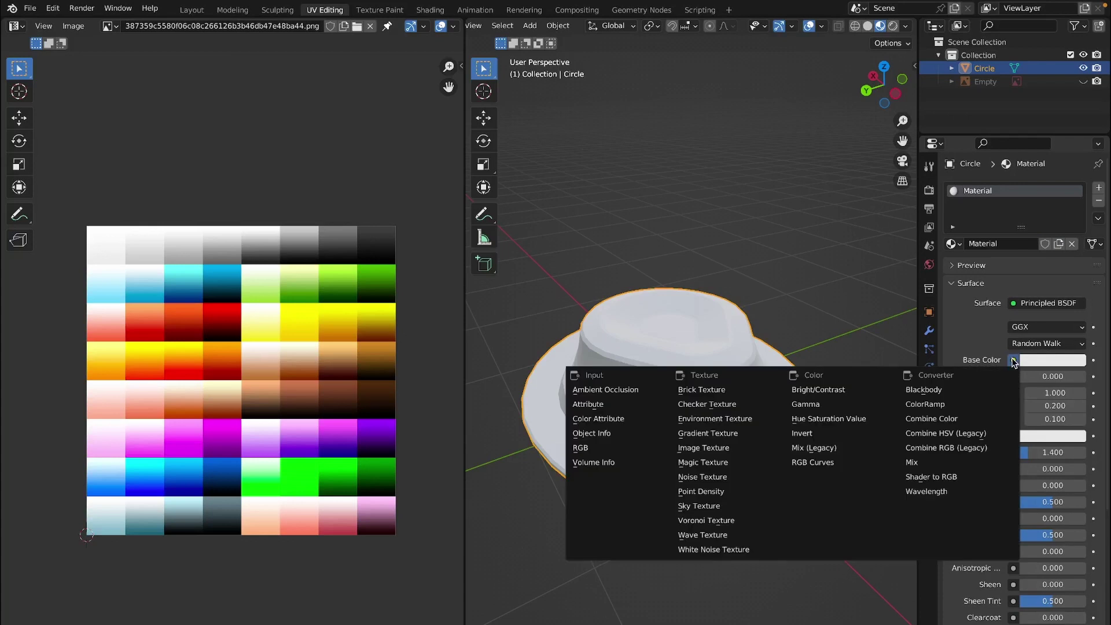
{"action": "left_click", "coordinate": [746, 451]}
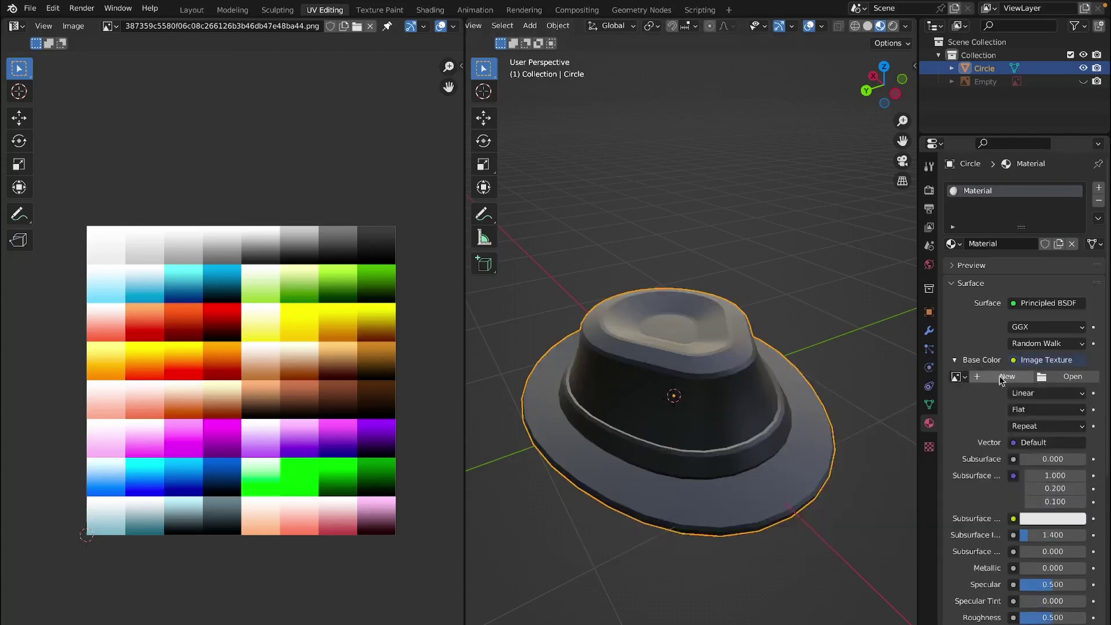
{"action": "left_click", "coordinate": [958, 377]}
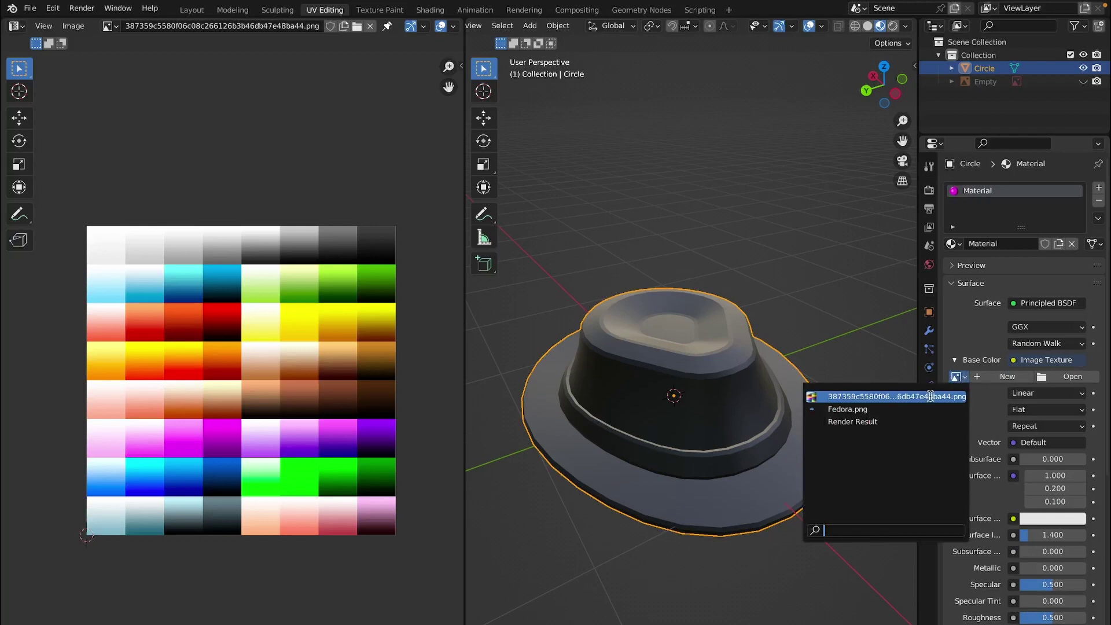
{"action": "left_click", "coordinate": [897, 396]}
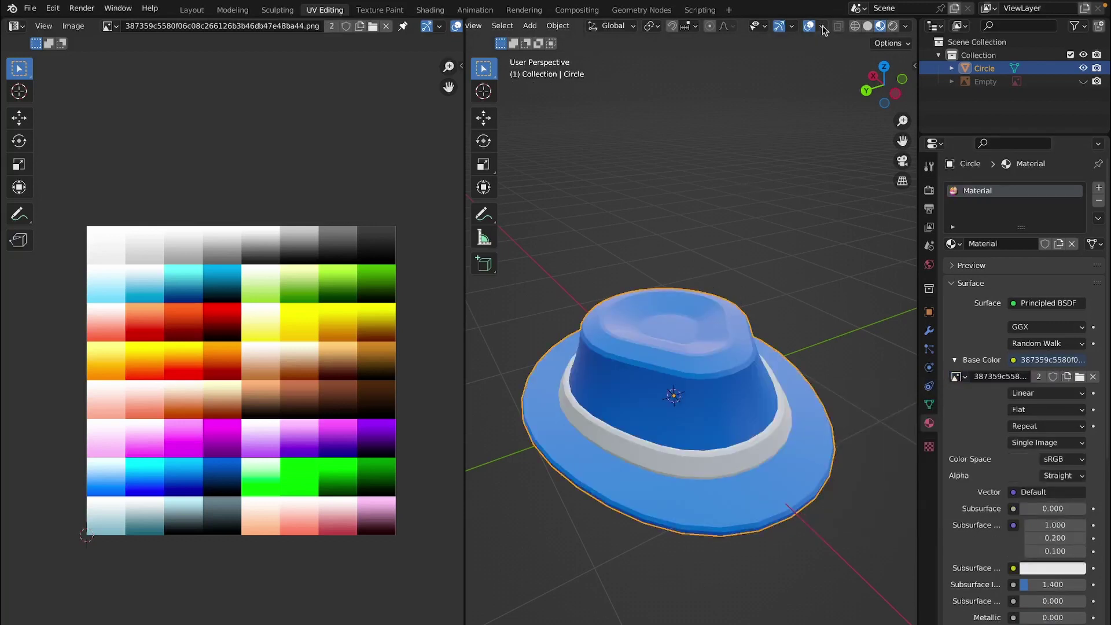
- Compare the hat in Solid, Rendered and Material Preview shading
{"action": "left_click", "coordinate": [867, 26]}
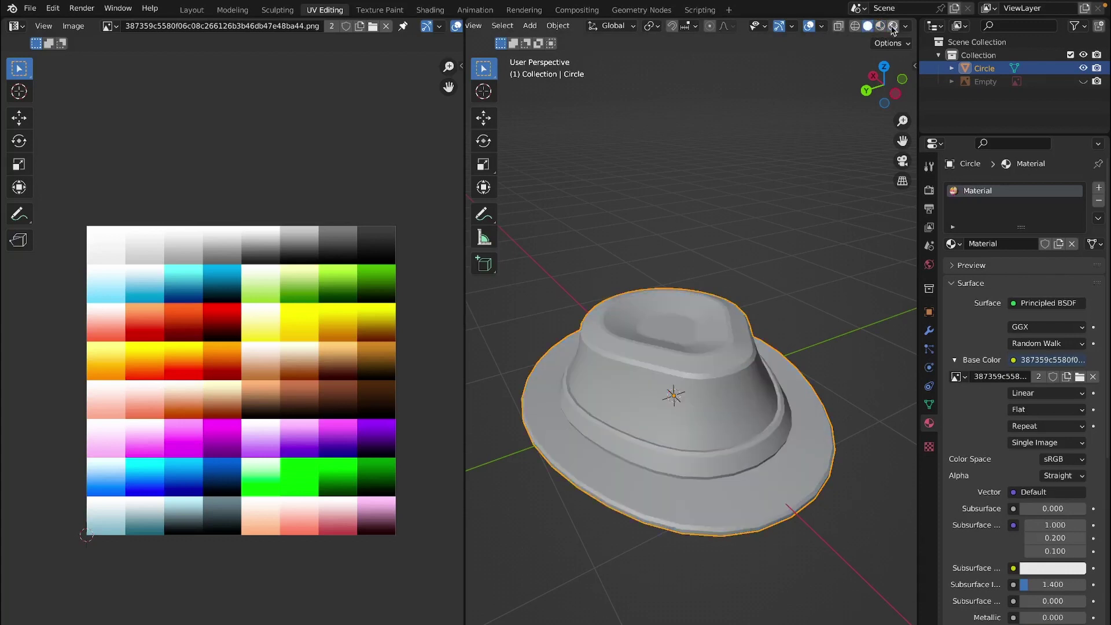
{"action": "left_click", "coordinate": [893, 27]}
{"action": "left_click", "coordinate": [880, 26]}
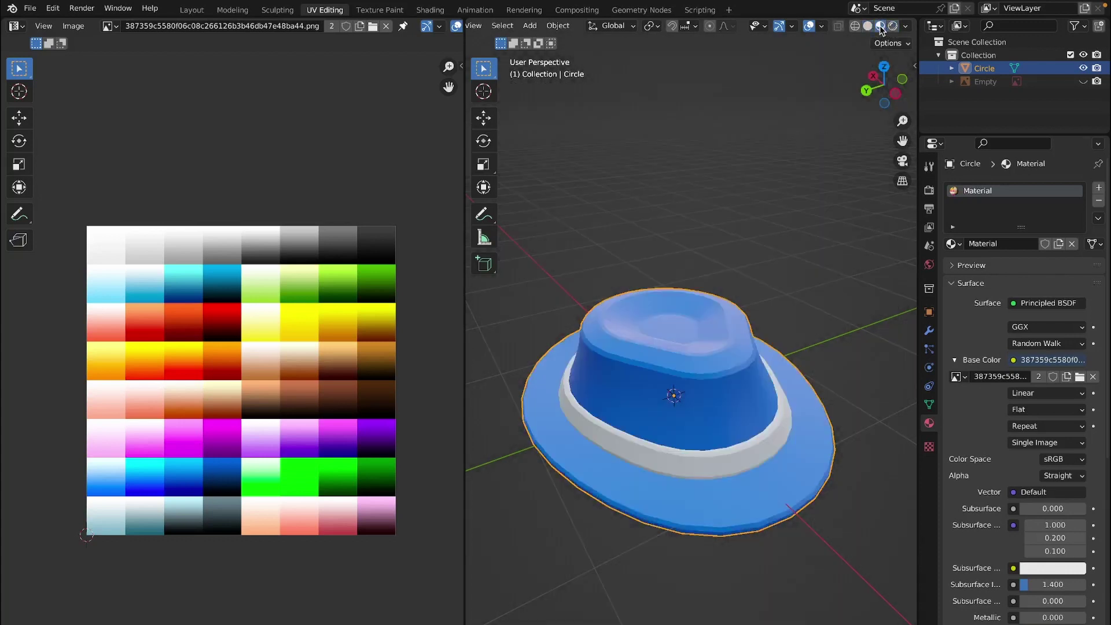
{"action": "left_click", "coordinate": [780, 253]}
{"action": "scroll", "coordinate": [781, 253], "scroll_direction": "left", "scroll_amount": 3}
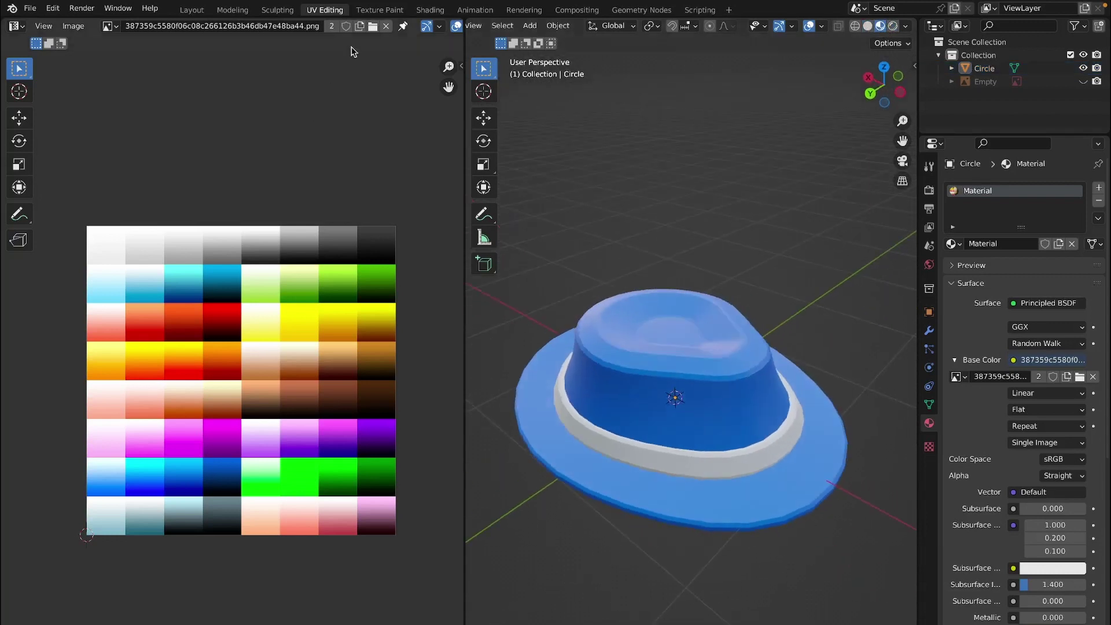
- Select all the hat's faces in Edit Mode to examine their UV positions on the palette, and review the material's settings in Object Mode
{"action": "left_click", "coordinate": [692, 379]}
{"action": "key", "text": "Tab"}
{"action": "key", "text": "a"}
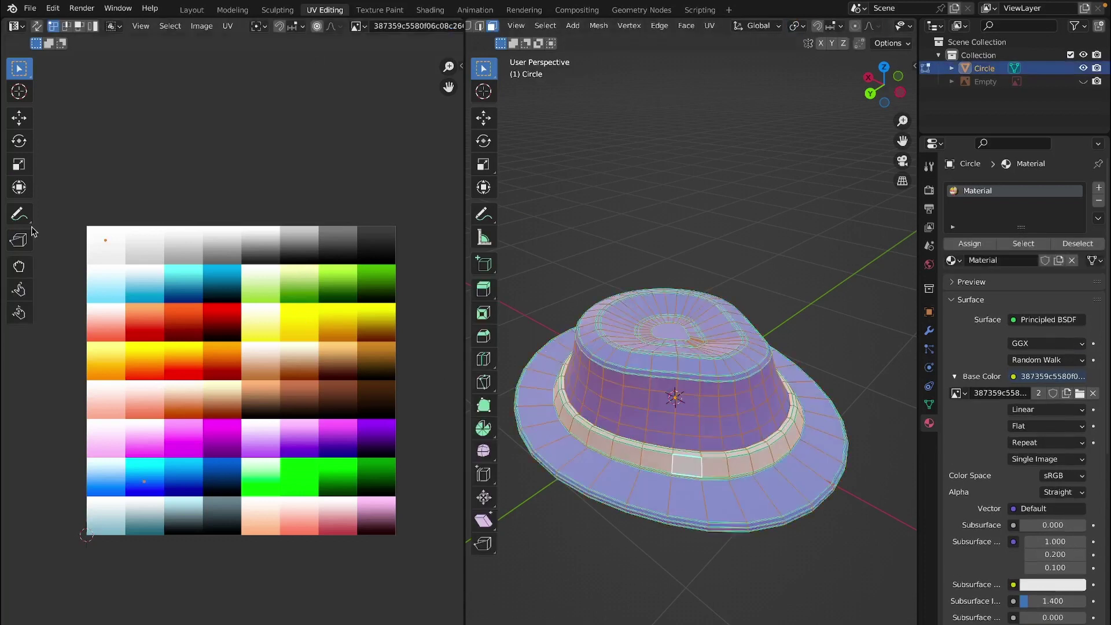
{"action": "scroll", "coordinate": [113, 202], "scroll_direction": "up", "scroll_amount": 3}
{"action": "scroll", "coordinate": [113, 203], "scroll_direction": "left", "scroll_amount": 5}
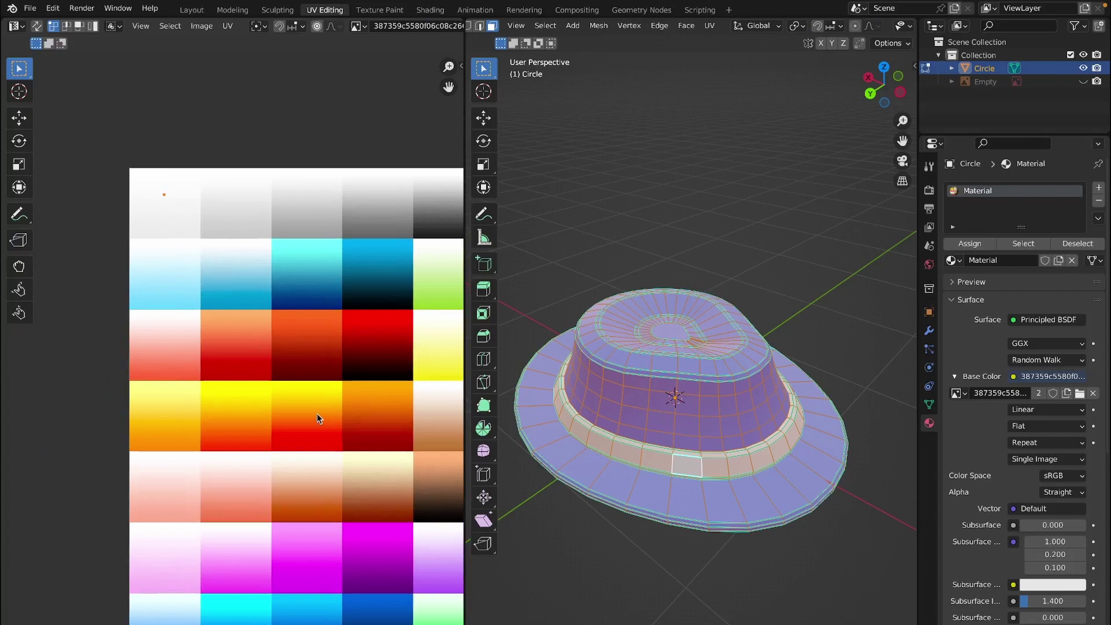
{"action": "scroll", "coordinate": [318, 414], "scroll_direction": "down", "scroll_amount": 5}
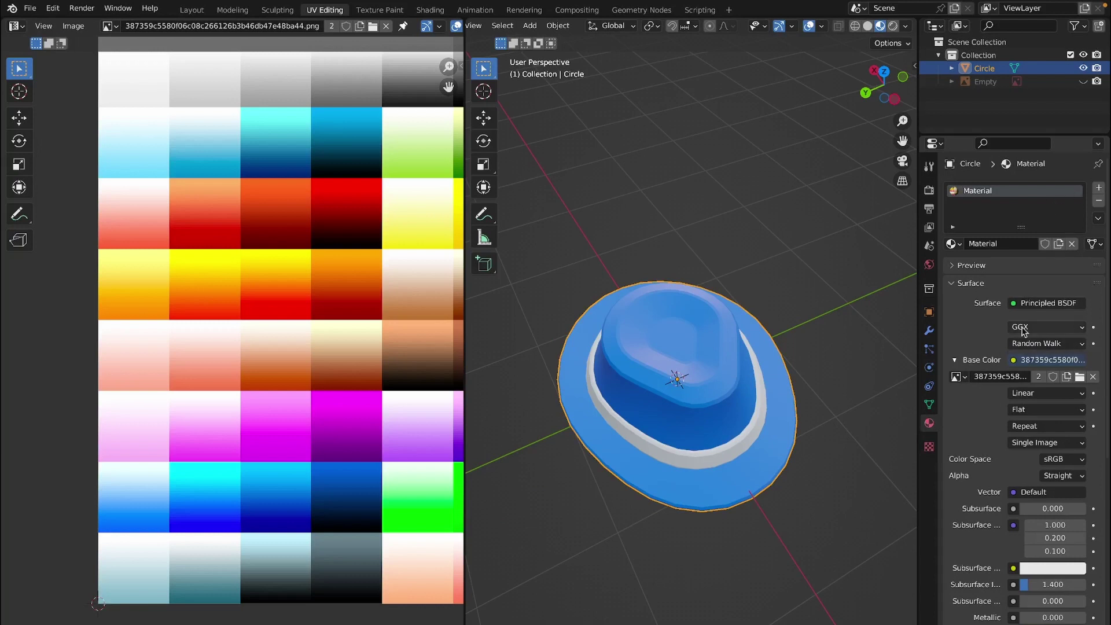
{"action": "scroll", "coordinate": [1023, 330], "scroll_direction": "down", "scroll_amount": 2}
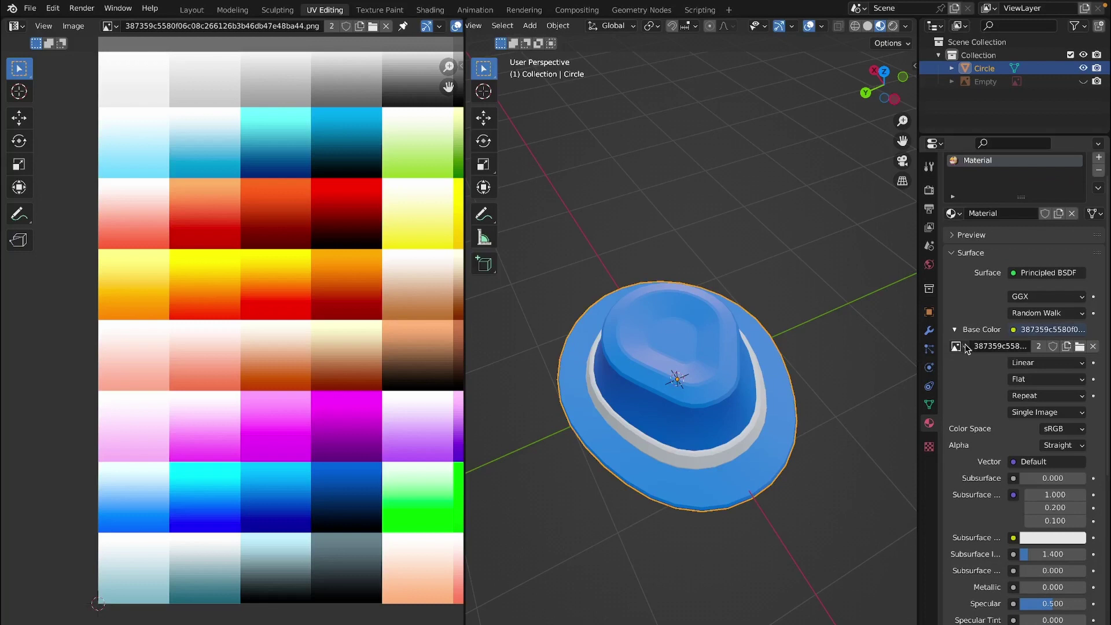
{"action": "left_click", "coordinate": [783, 313]}
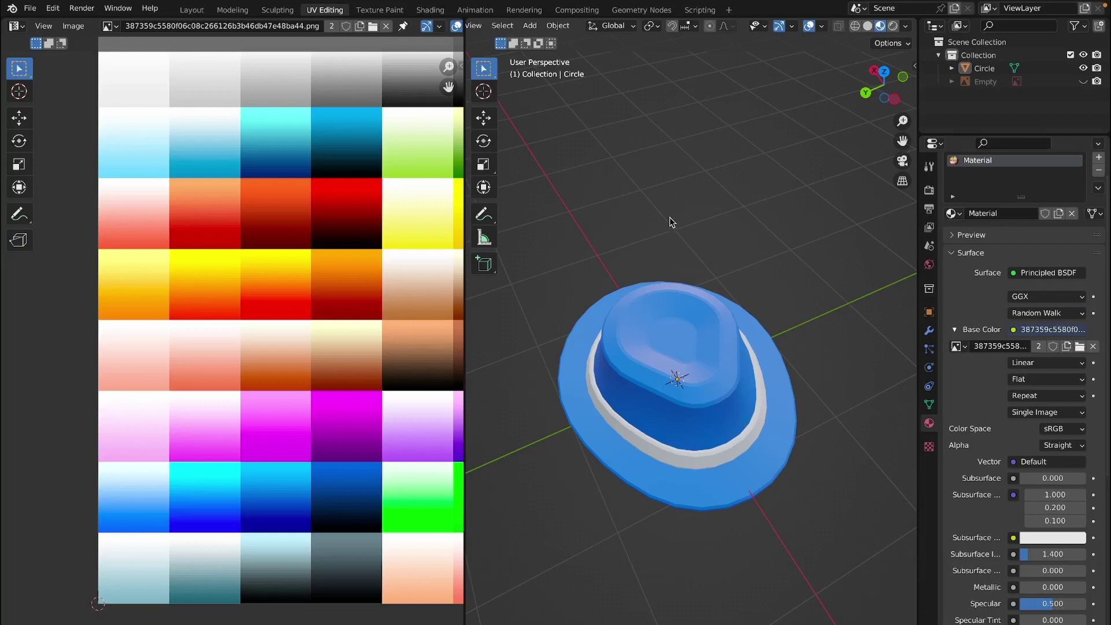
- Select the hat in the Modeling workspace and start an FBX export
{"action": "left_click", "coordinate": [231, 13]}
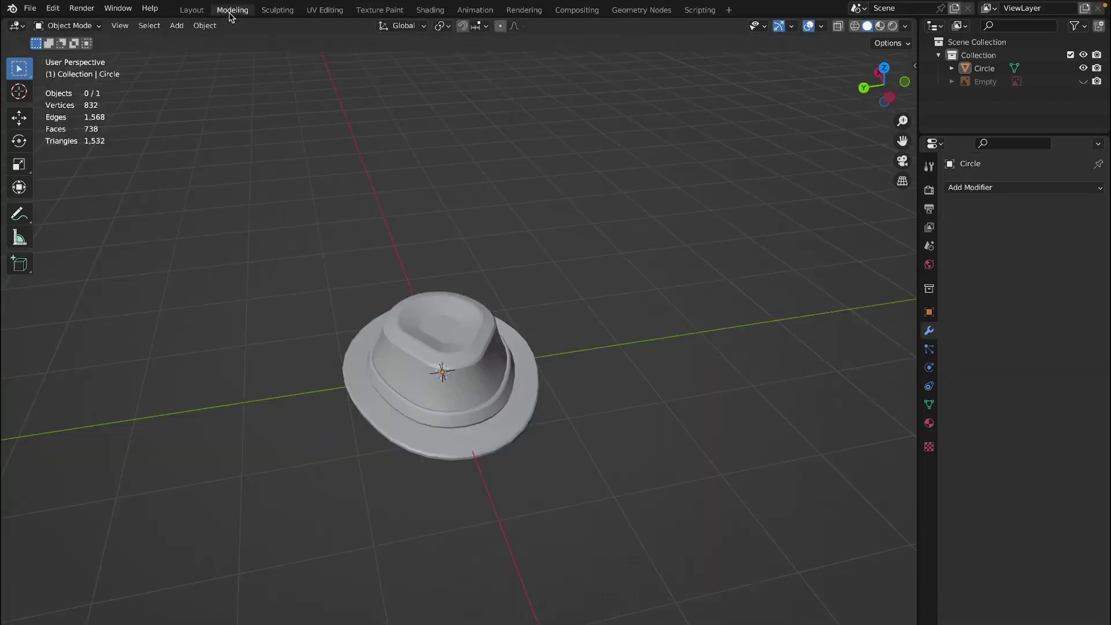
{"action": "left_click", "coordinate": [431, 359]}
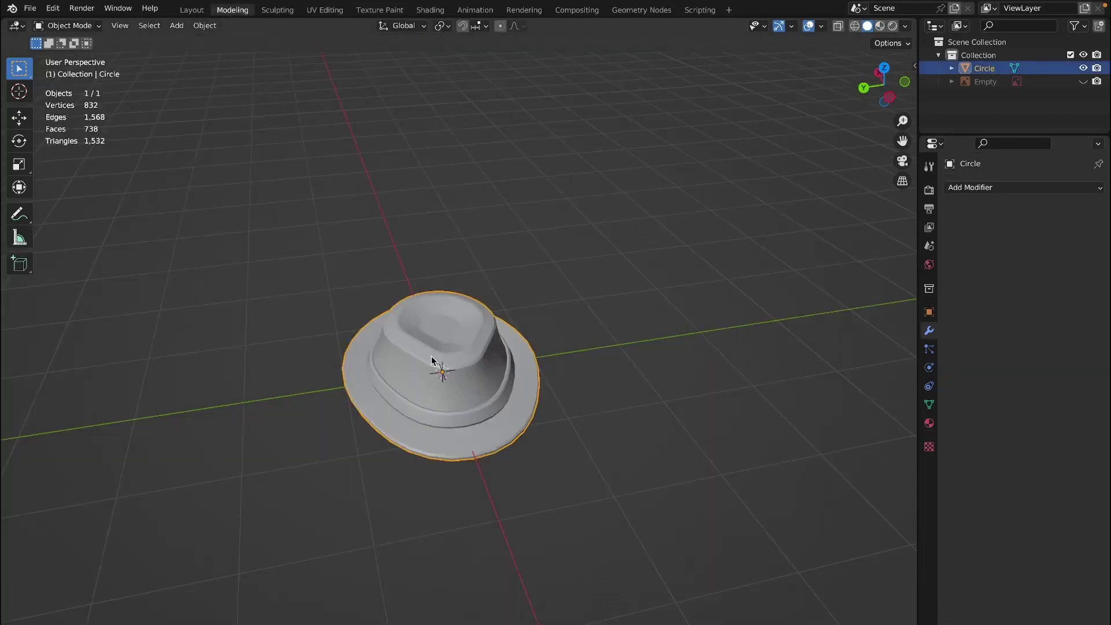
{"action": "left_click", "coordinate": [29, 8]}
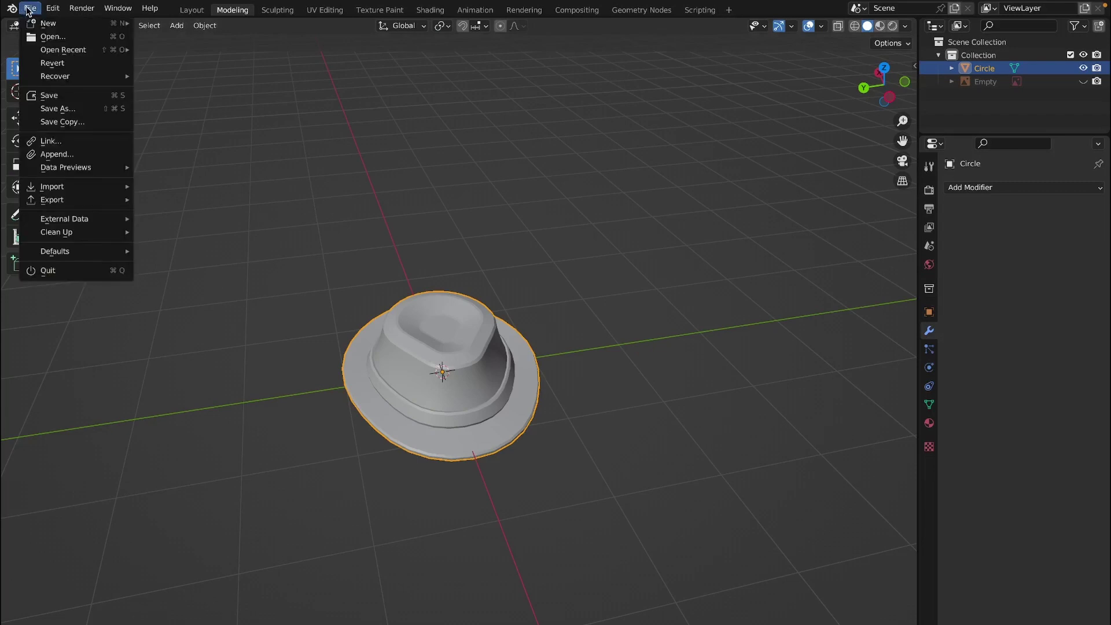
{"action": "mouse_move", "coordinate": [74, 201]}
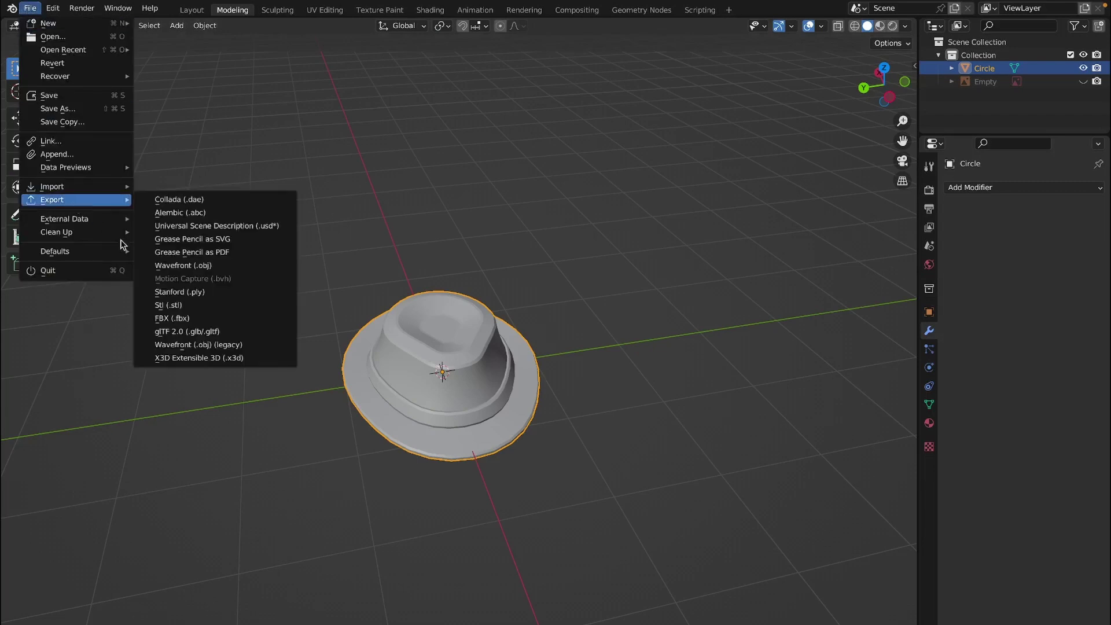
{"action": "left_click", "coordinate": [174, 317]}
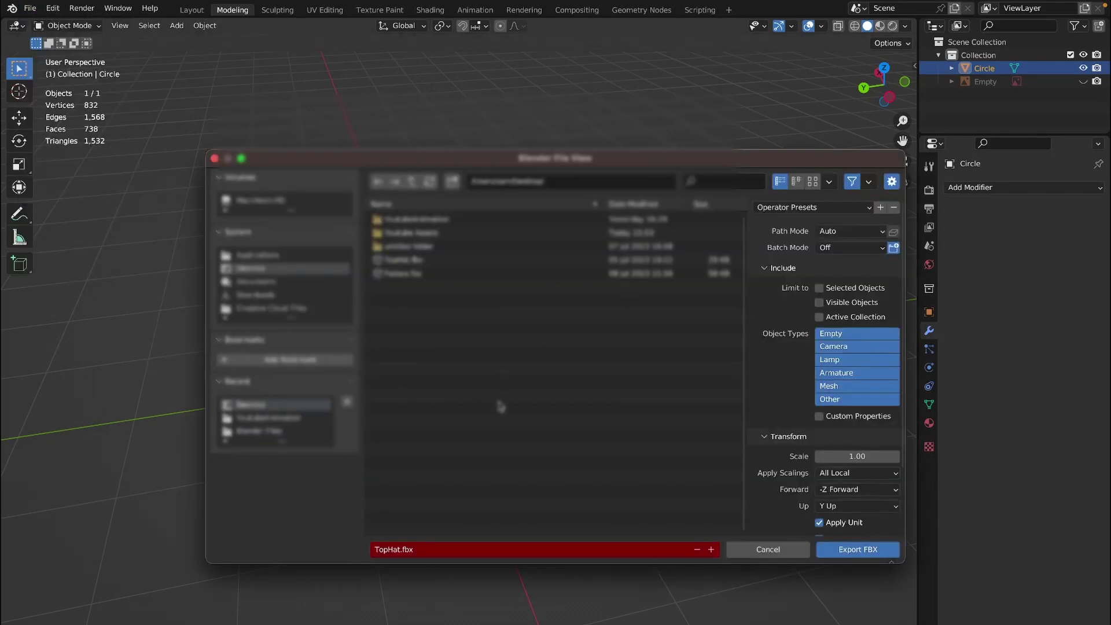
- Name the export Fedora.fbx, limit it to Selected Objects and export the file
{"action": "left_click", "coordinate": [417, 549]}
{"action": "left_click_drag", "start_coordinate": [400, 549], "coordinate": [367, 549]}
{"action": "key", "text": "BackSpace"}
{"action": "type", "text": "F"}
{"action": "key", "text": "BackSpace"}
{"action": "type", "text": "Fedora"}
{"action": "left_click", "coordinate": [817, 287]}
{"action": "left_click_drag", "start_coordinate": [775, 163], "coordinate": [755, 203]}
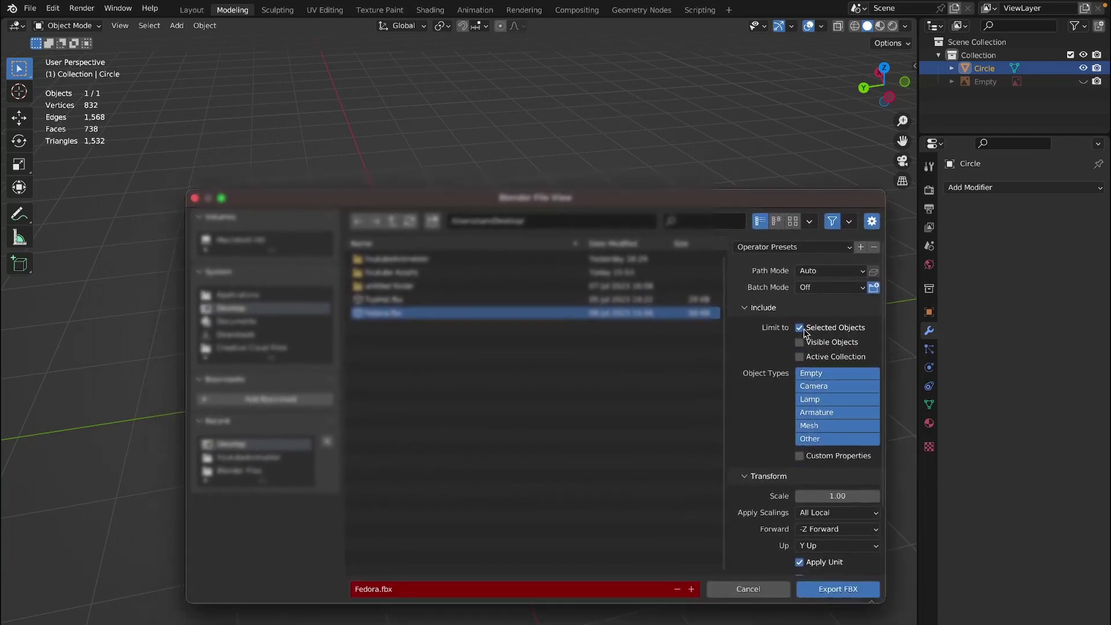
{"action": "left_click_drag", "start_coordinate": [751, 198], "coordinate": [756, 156]}
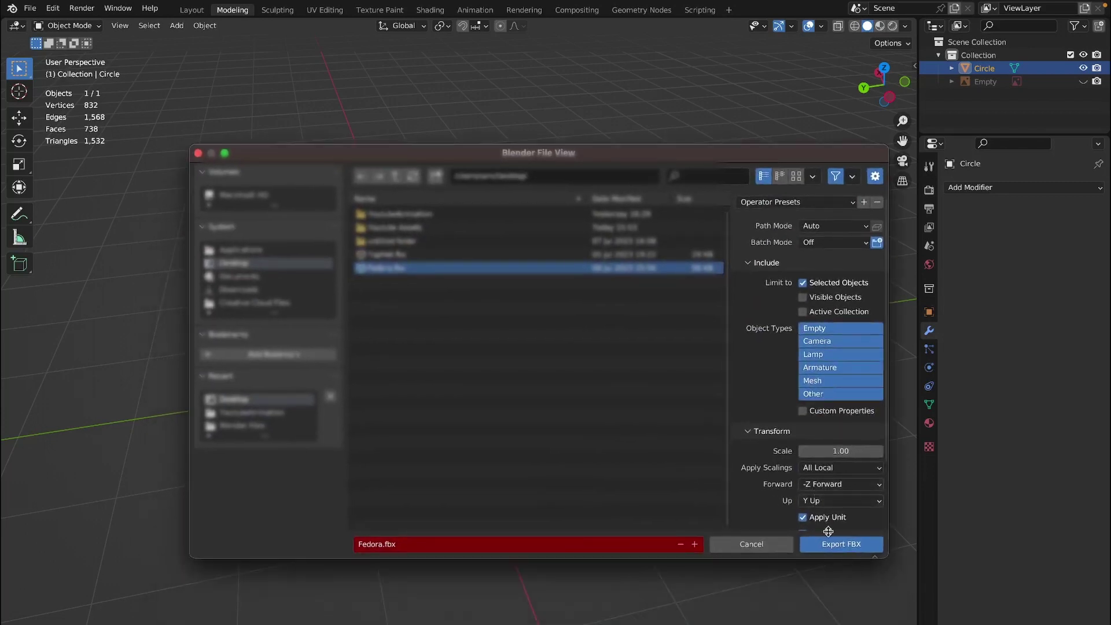
{"action": "left_click", "coordinate": [838, 548]}
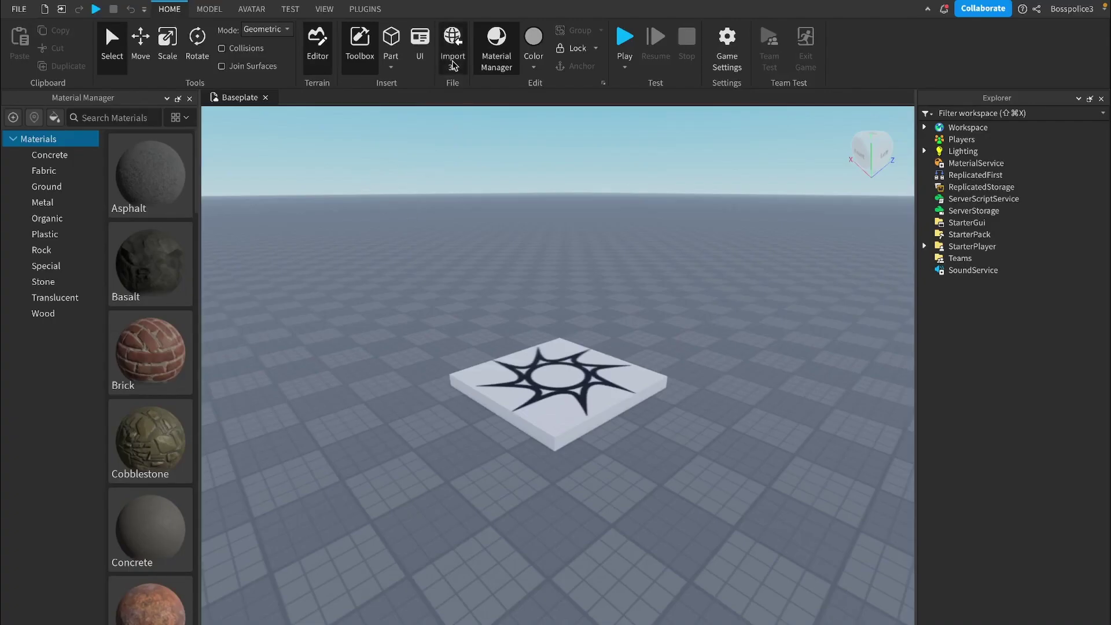
- Switch to Roblox Studio and import Fedora.fbx from the Desktop as a 3D model with the default import settings
{"action": "left_click", "coordinate": [453, 57]}
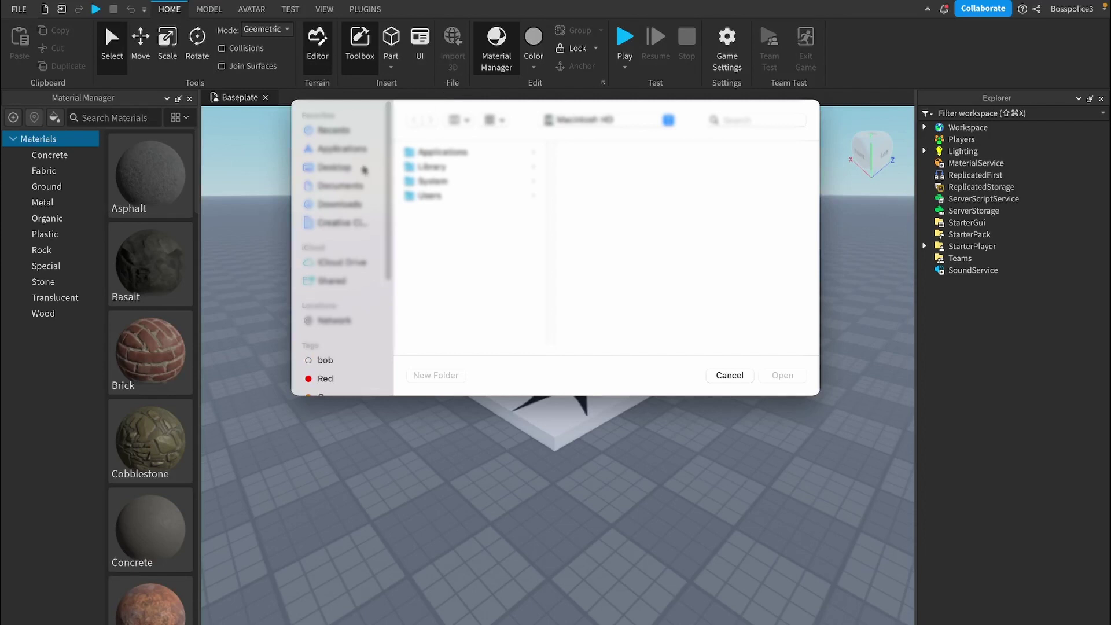
{"action": "left_click", "coordinate": [335, 168]}
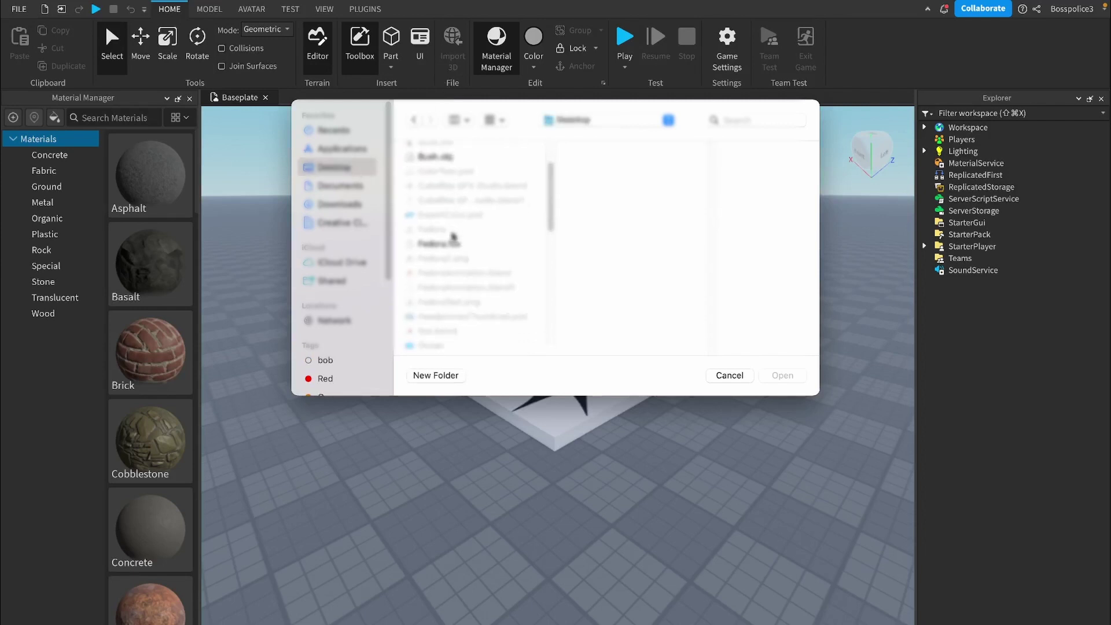
{"action": "left_click", "coordinate": [458, 237]}
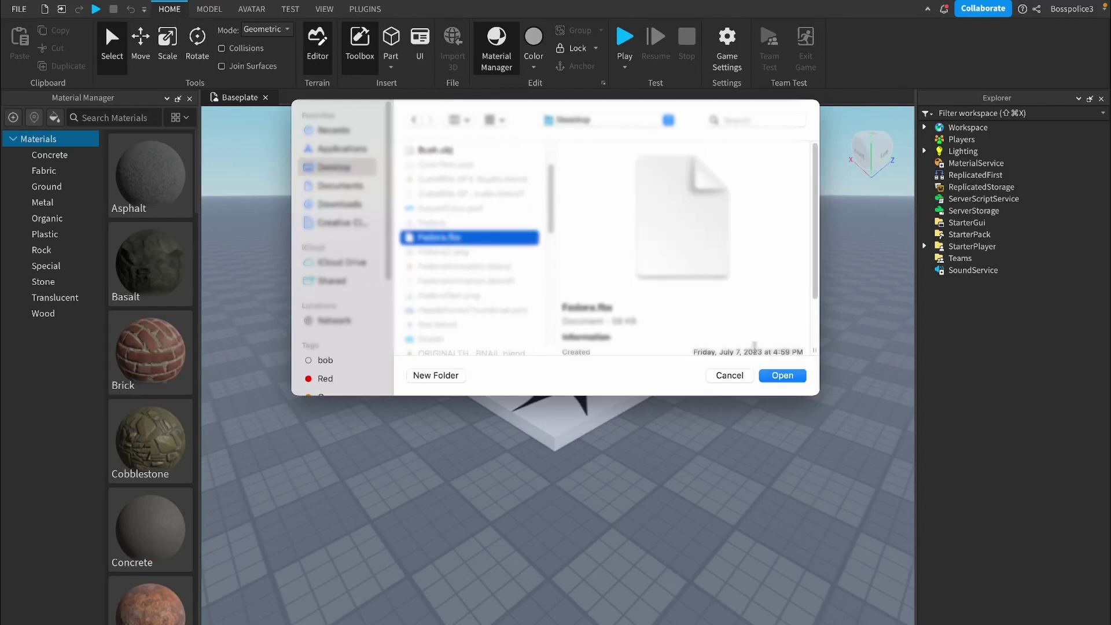
{"action": "left_click", "coordinate": [783, 375]}
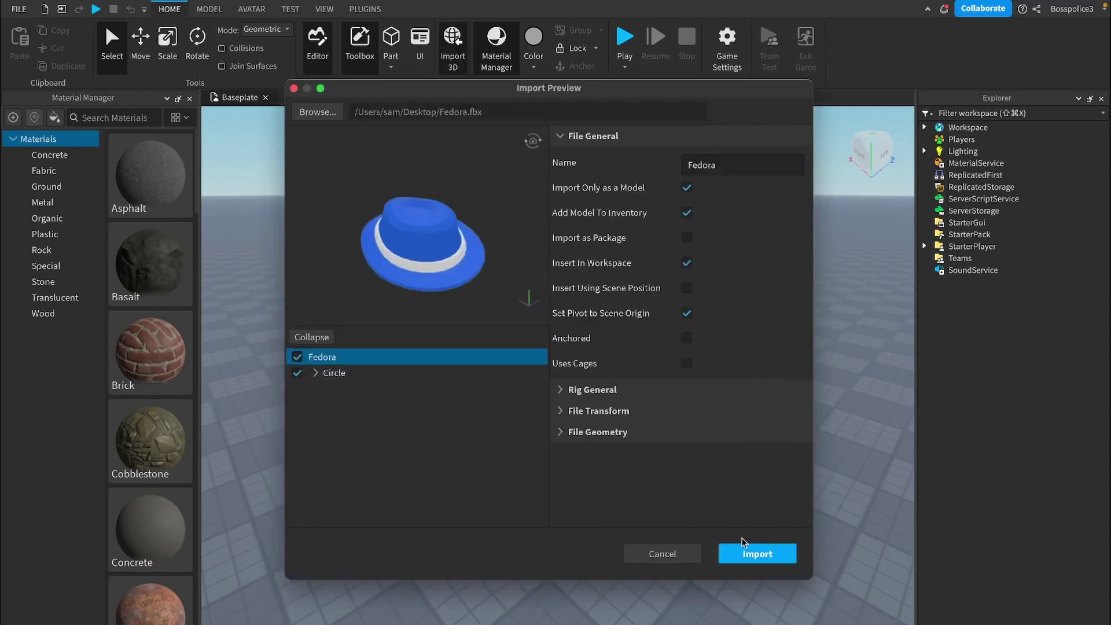
{"action": "left_click", "coordinate": [753, 555]}
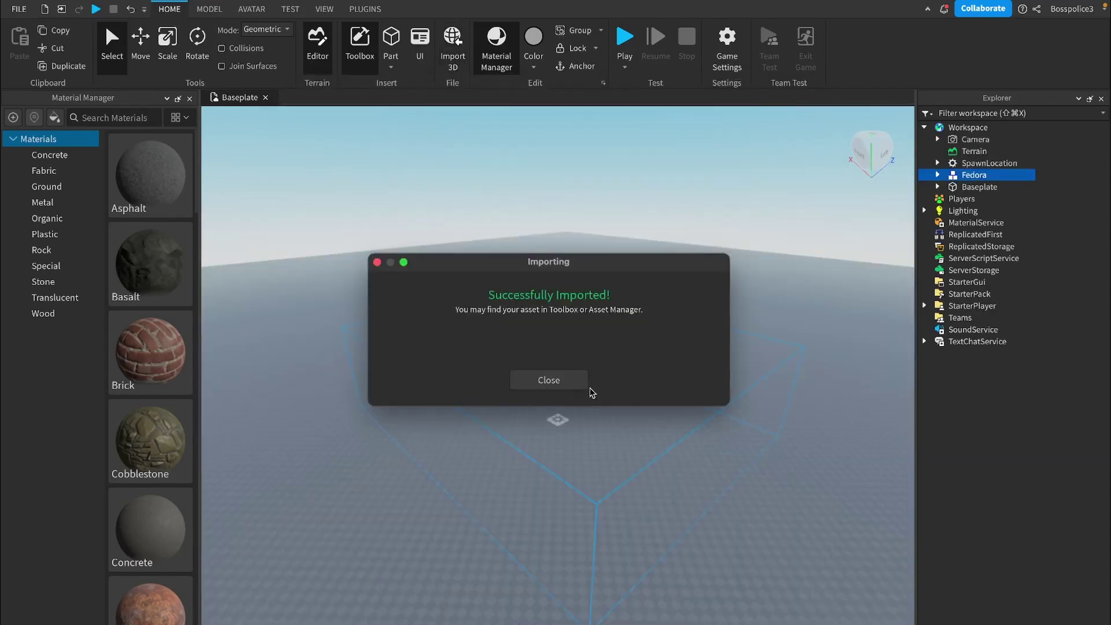
{"action": "left_click", "coordinate": [548, 380]}
- Scale the imported Fedora model down to roughly the size of the spawn platform
{"action": "left_click", "coordinate": [653, 287]}
{"action": "left_click", "coordinate": [603, 340]}
{"action": "right_click_drag", "start_coordinate": [595, 360], "coordinate": [588, 352]}
{"action": "key", "text": "ctrl+3"}
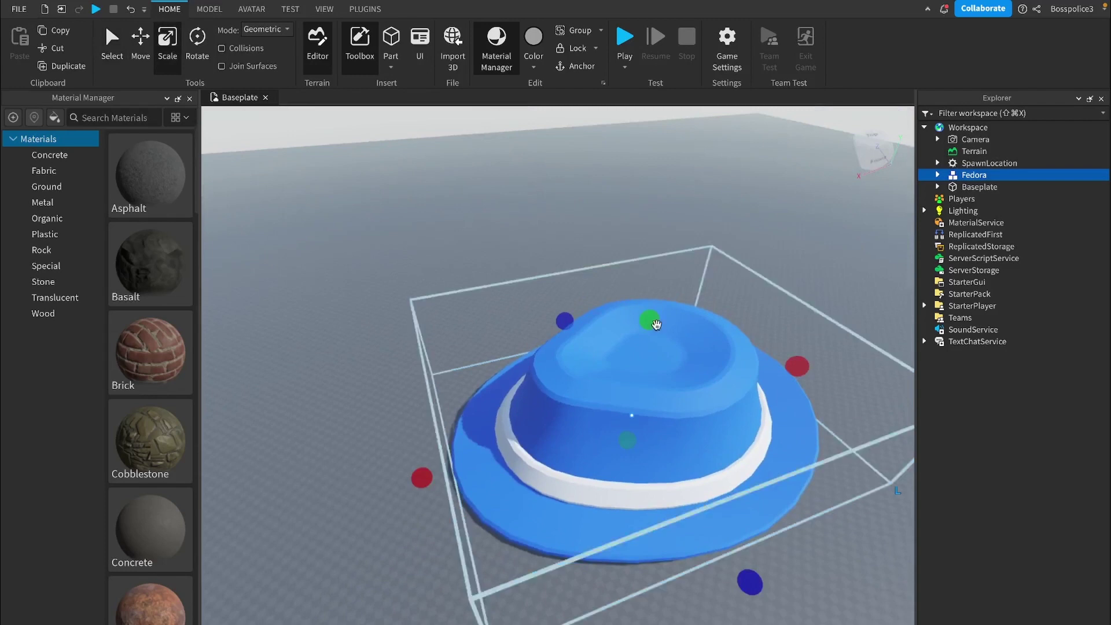
{"action": "scroll", "coordinate": [650, 399], "scroll_direction": "down", "scroll_amount": 5}
{"action": "left_click_drag", "start_coordinate": [649, 400], "coordinate": [646, 422]}
{"action": "key", "text": "f"}
{"action": "right_click_drag", "start_coordinate": [644, 419], "coordinate": [631, 414]}
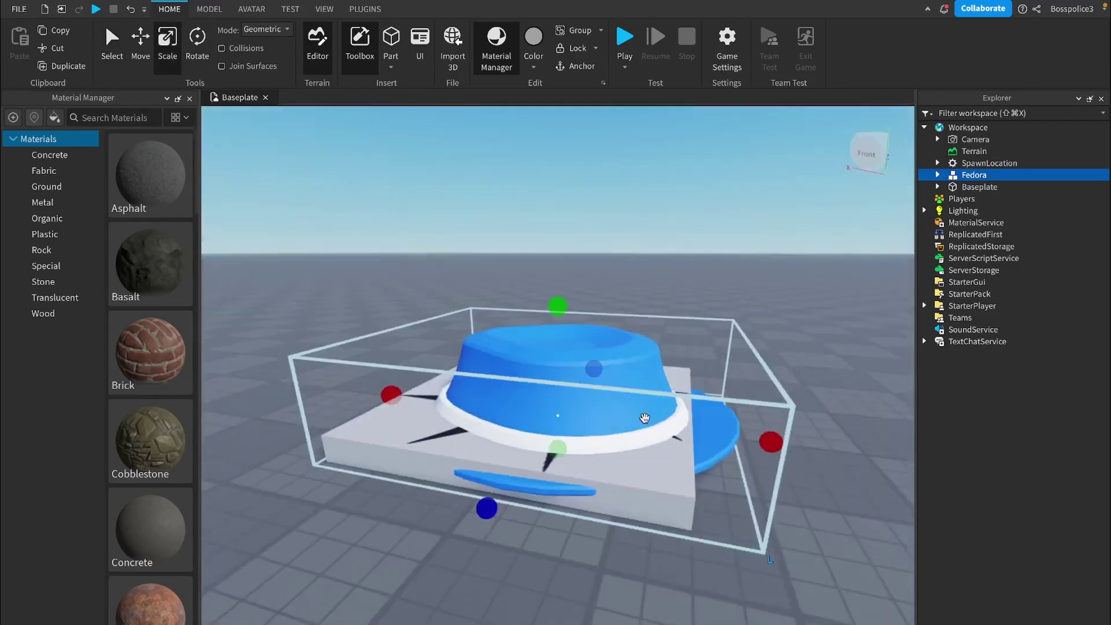
- Shrink the Fedora further to a scale of about 0.013 and place it on the baseplate beside the spawn platform
{"action": "left_click_drag", "start_coordinate": [631, 415], "coordinate": [542, 395]}
{"action": "key", "text": "a"}
{"action": "mouse_move", "coordinate": [542, 394]}
{"action": "right_mouse_down"}
{"action": "mouse_move", "coordinate": [509, 393]}
{"action": "mouse_move", "coordinate": [549, 369]}
{"action": "mouse_move", "coordinate": [528, 377]}
{"action": "right_mouse_up"}
{"action": "scroll", "coordinate": [547, 376], "scroll_direction": "down", "scroll_amount": 5}
{"action": "scroll", "coordinate": [549, 368], "scroll_direction": "up", "scroll_amount": 5}
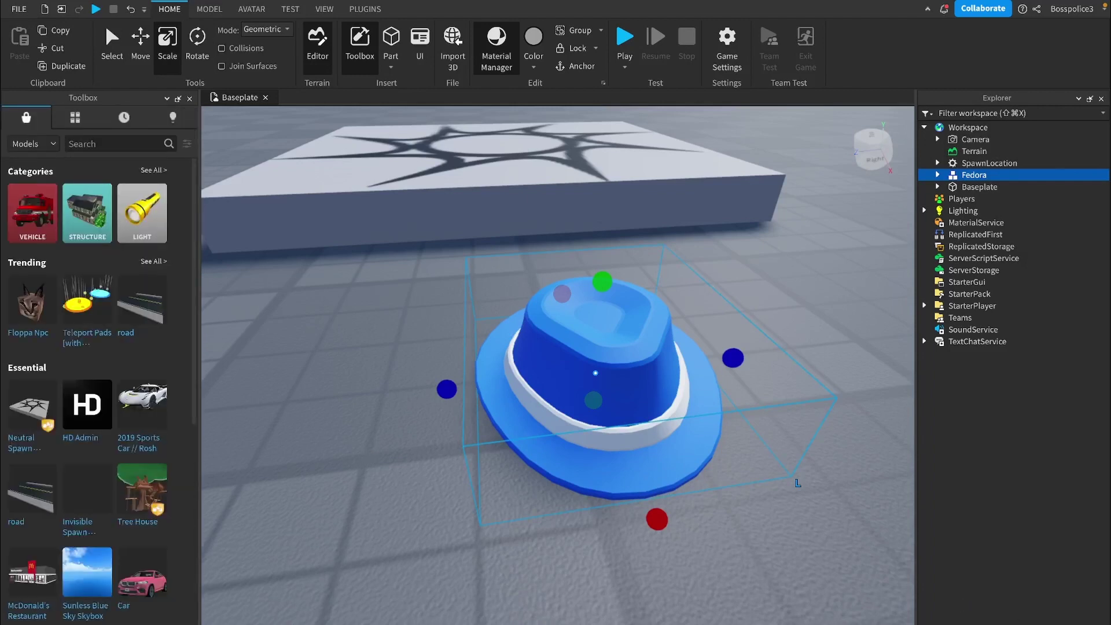
- Display the properties of the imported Fedora model
{"action": "key", "text": "super+shift+p"}
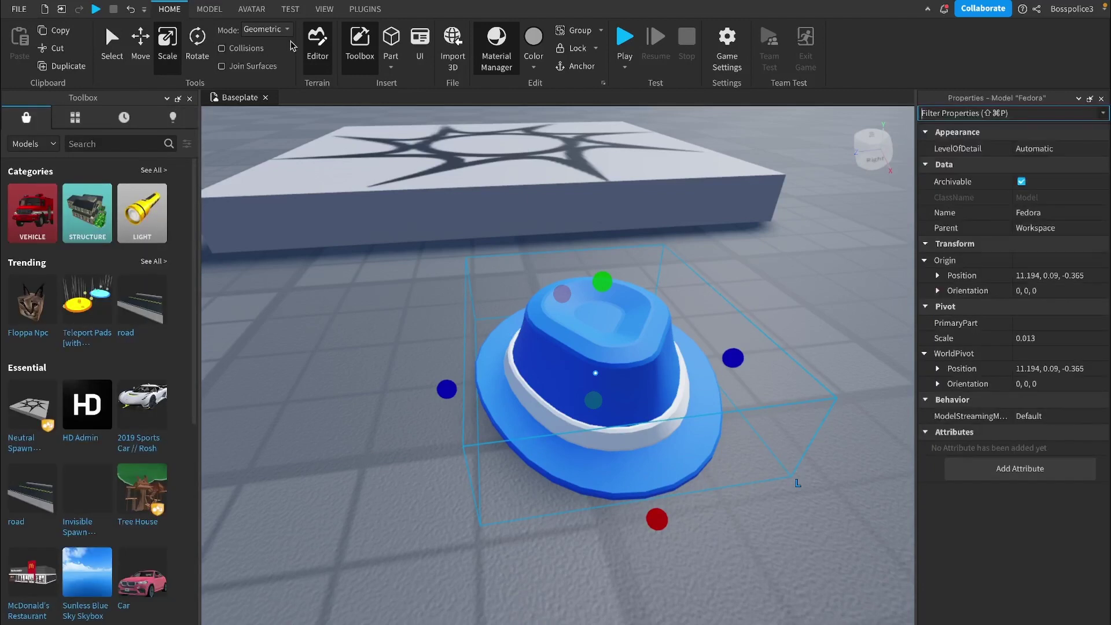
{"action": "left_click", "coordinate": [324, 9]}
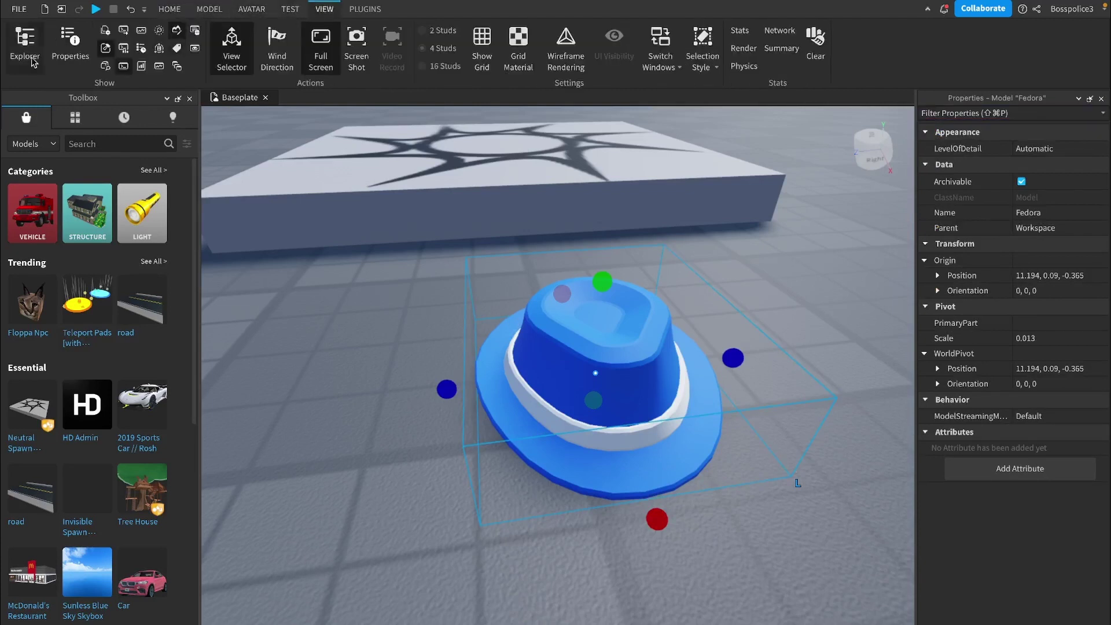
{"action": "left_click", "coordinate": [75, 47]}
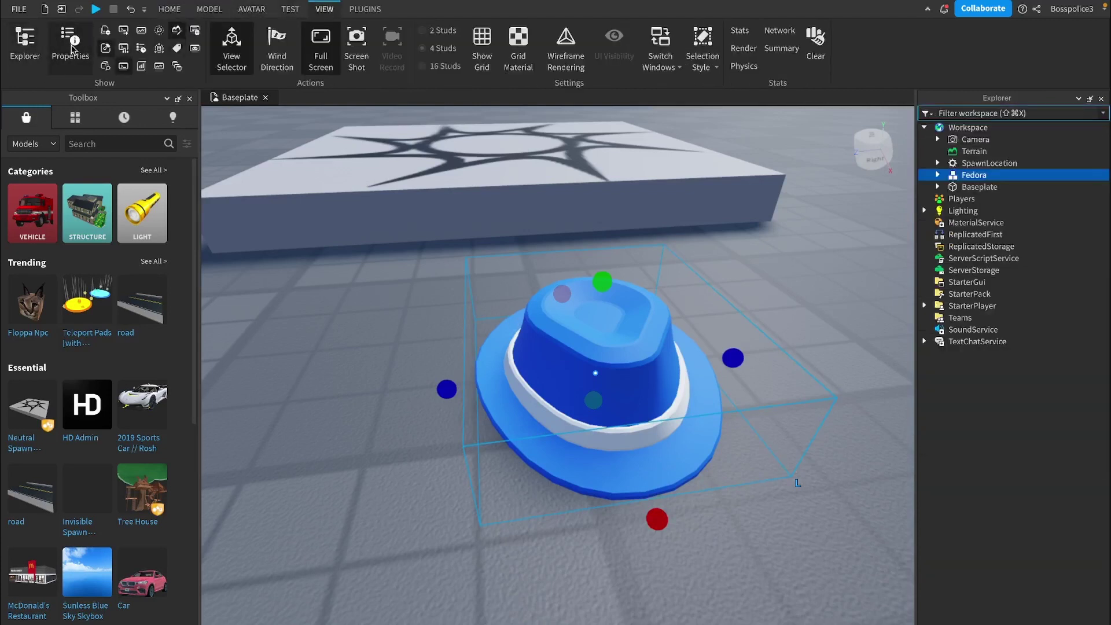
{"action": "left_click", "coordinate": [72, 50]}
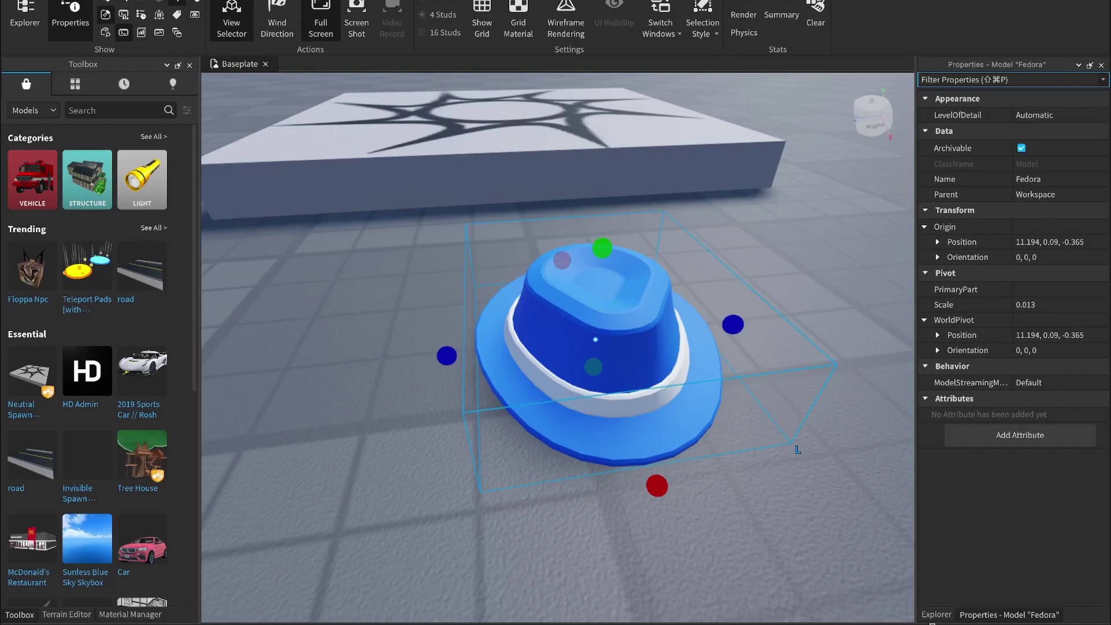
- Select the Circle mesh inside the Fedora model, enable its DoubleSided property and look at the inside of the hat
{"action": "left_click", "coordinate": [936, 614]}
{"action": "left_click", "coordinate": [937, 141]}
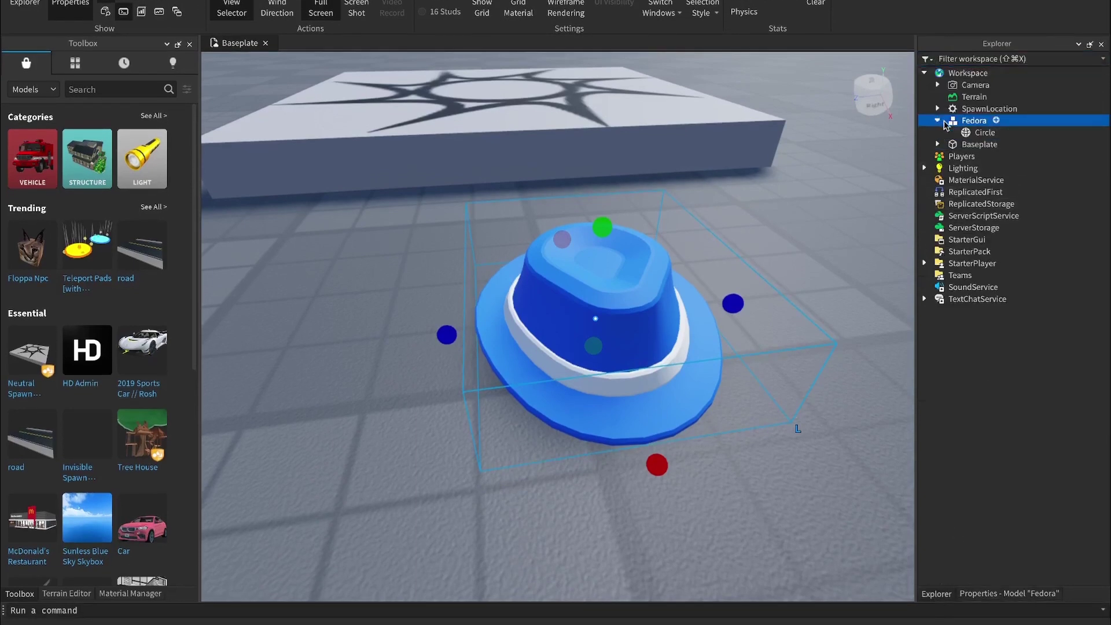
{"action": "left_click", "coordinate": [968, 133]}
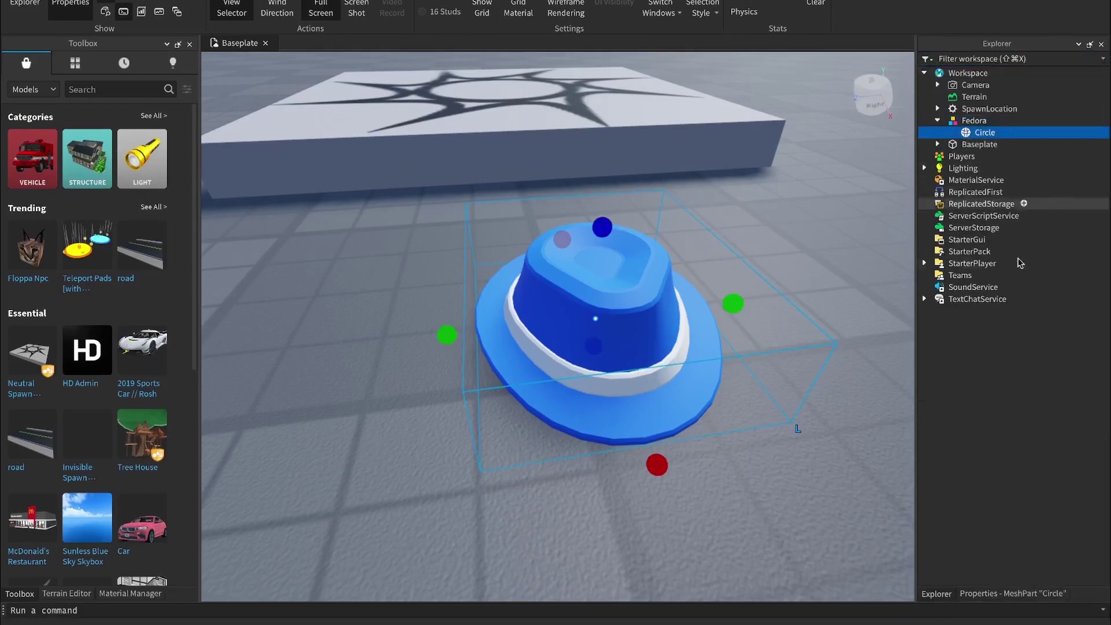
{"action": "left_click", "coordinate": [987, 593]}
{"action": "left_click", "coordinate": [1017, 145]}
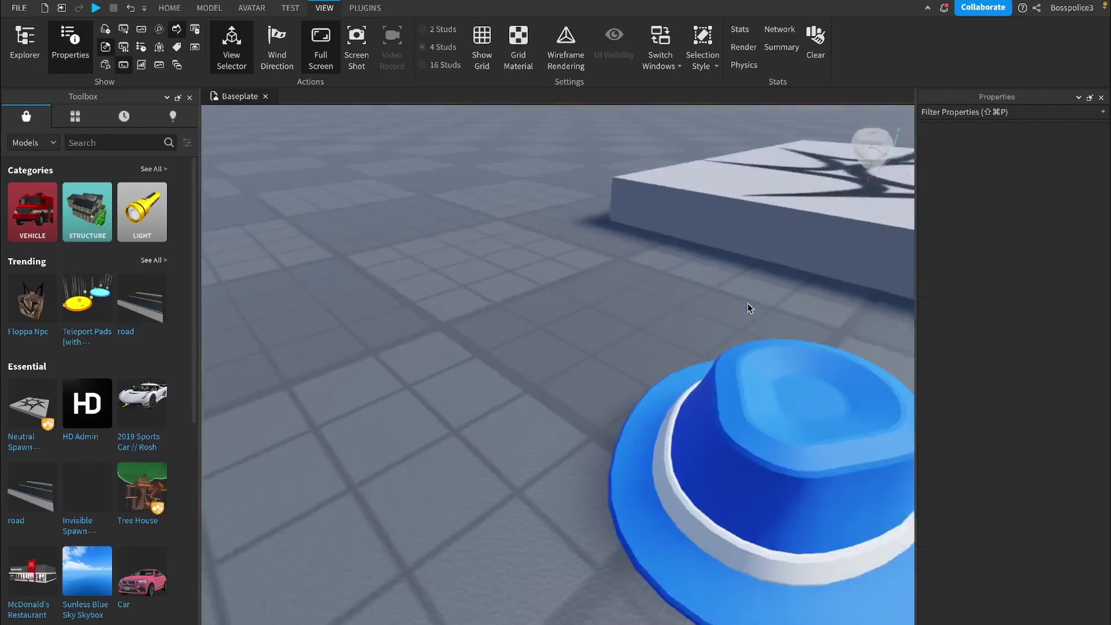
{"action": "right_click_drag", "start_coordinate": [747, 304], "coordinate": [747, 304]}
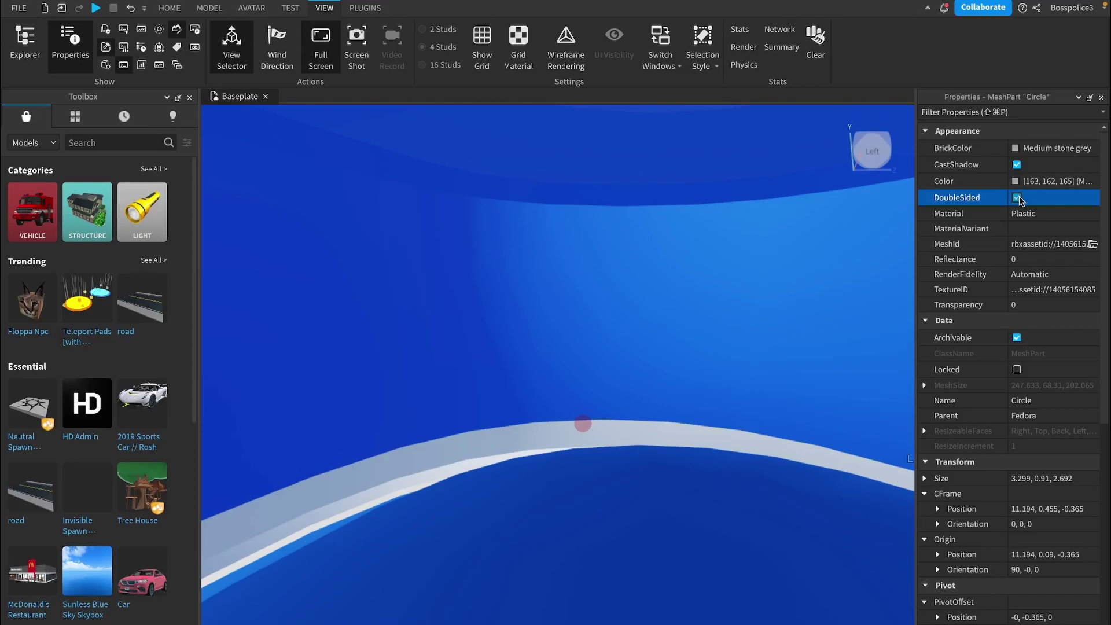
- Disable DoubleSided for the Circle mesh and clear the selection
{"action": "left_click", "coordinate": [1016, 198]}
{"action": "scroll", "coordinate": [675, 295], "scroll_direction": "down", "scroll_amount": 3}
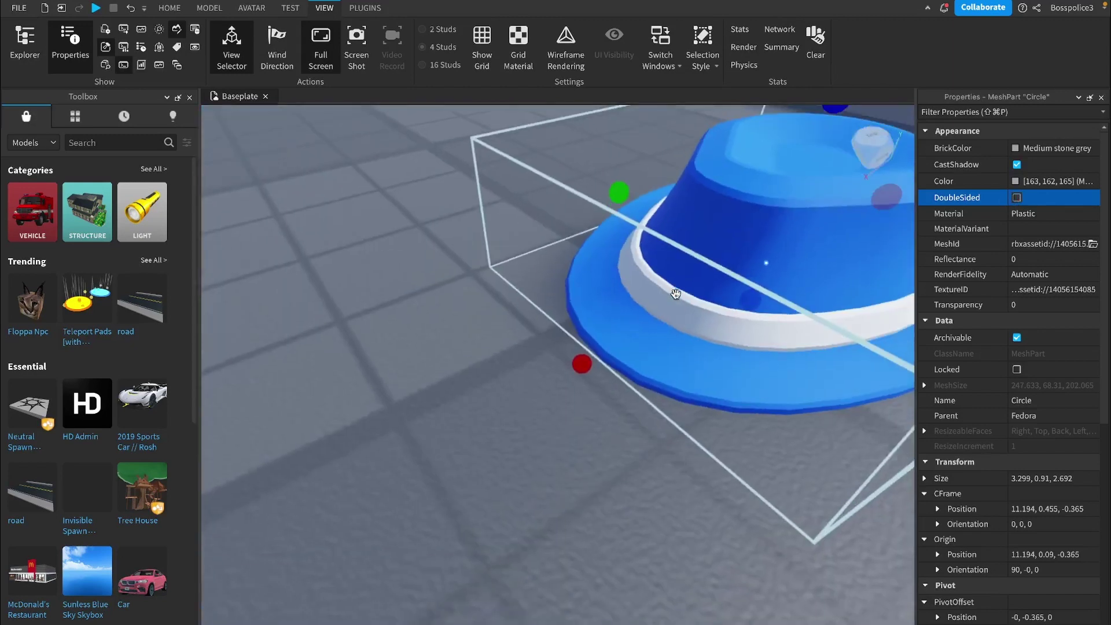
{"action": "scroll", "coordinate": [674, 295], "scroll_direction": "down", "scroll_amount": 3}
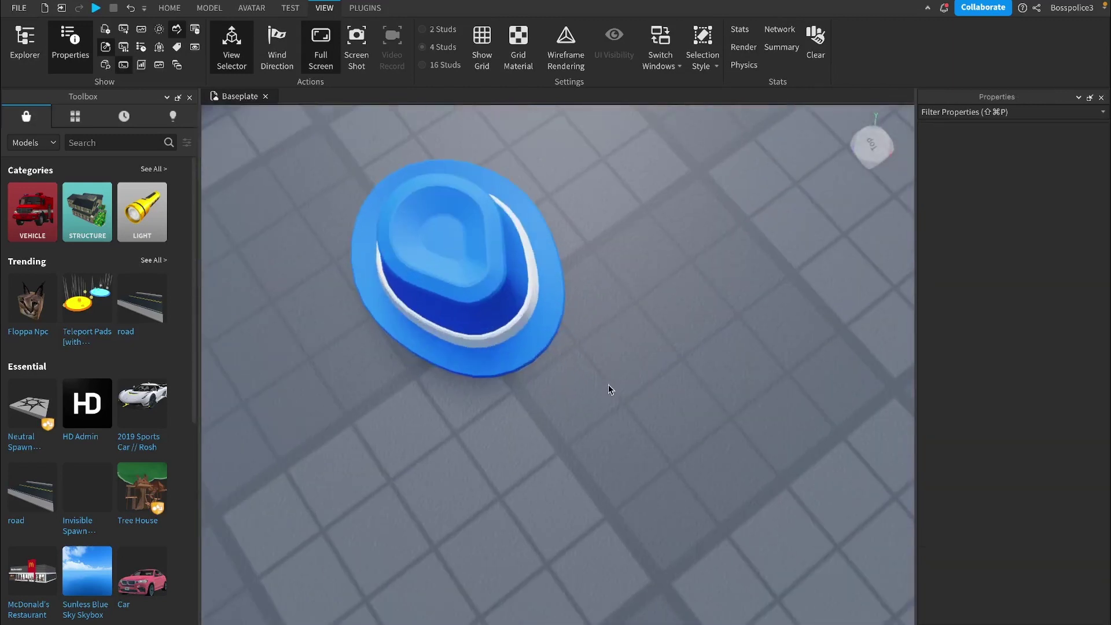
{"action": "right_click_drag", "start_coordinate": [608, 384], "coordinate": [608, 384]}
{"action": "scroll", "coordinate": [608, 385], "scroll_direction": "down", "scroll_amount": 2}
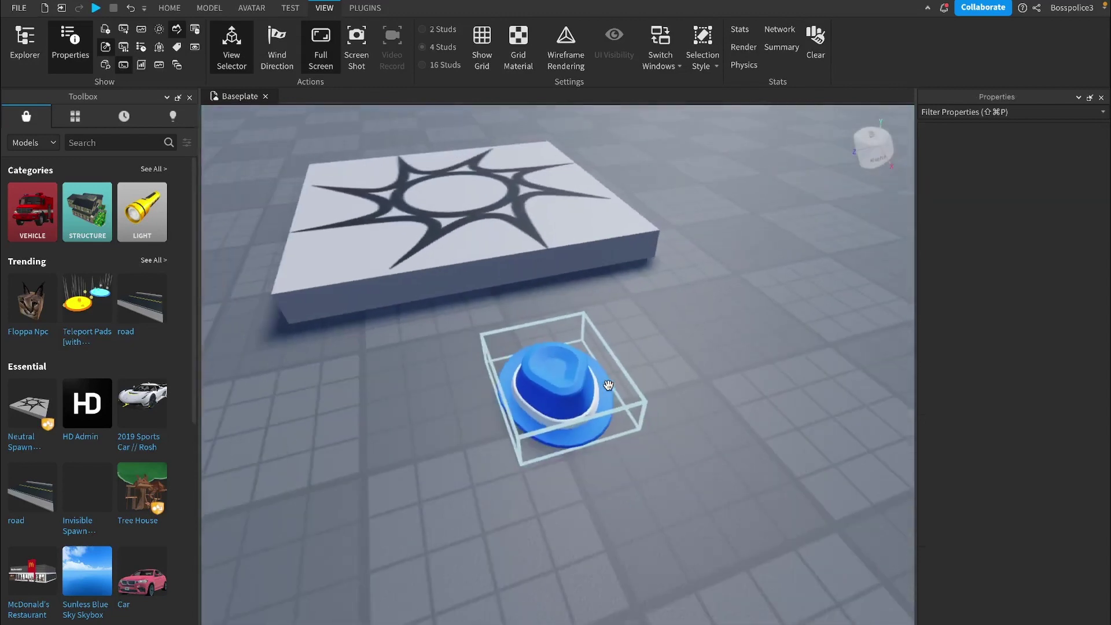